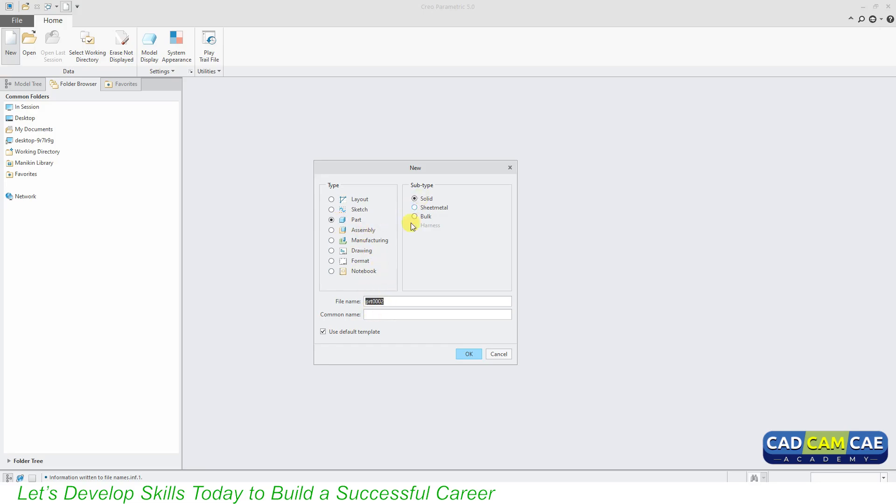
Create a new solid part without the default template, using the mmns_part_solid template
left_click(323, 331)
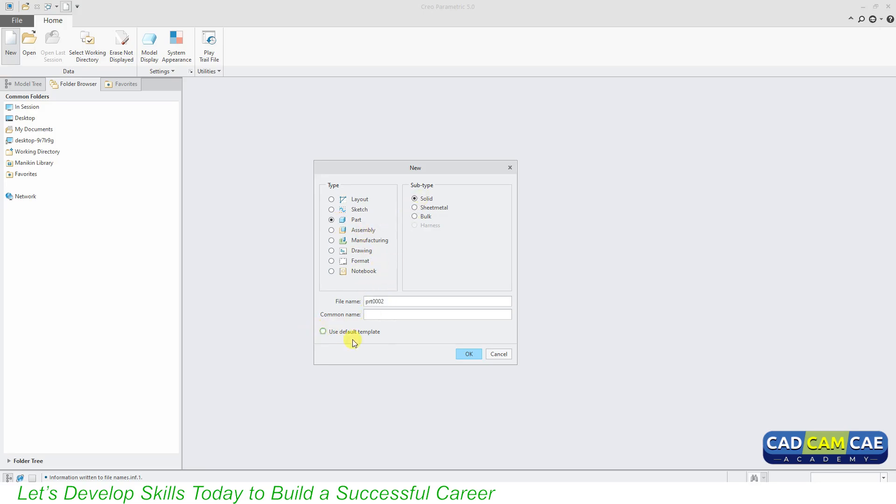
left_click(469, 354)
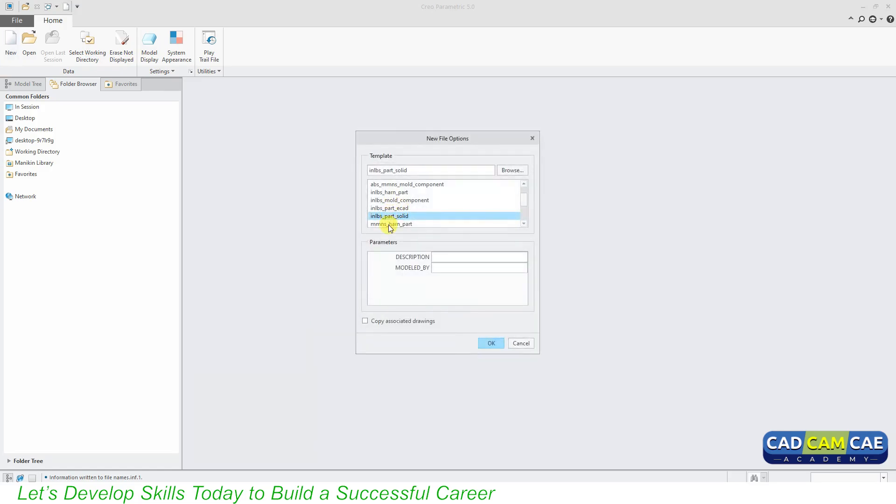
scroll(381, 223, "down", 1)
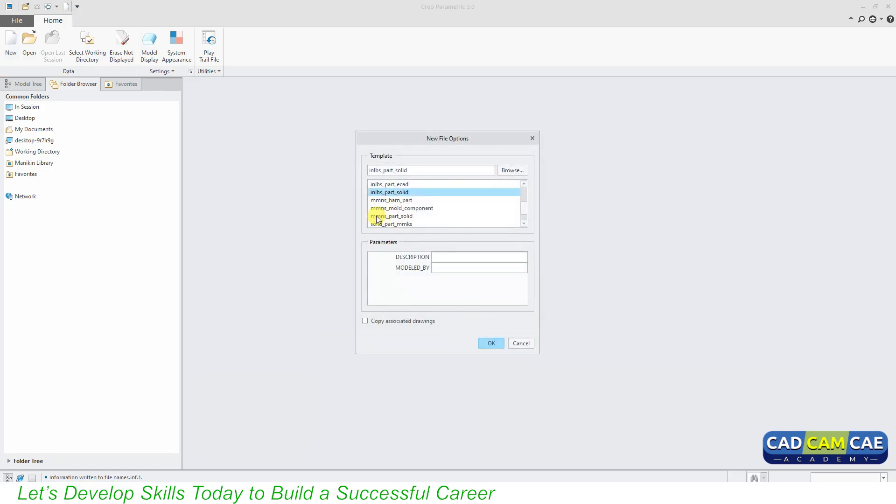
double_click(384, 216)
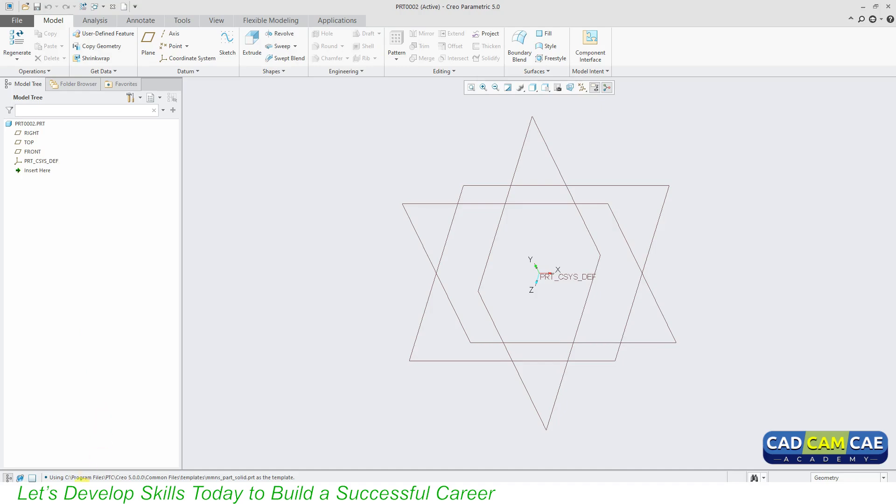
Highlight the status message to read which template file the new part uses
left_click_drag(48, 477, 295, 477)
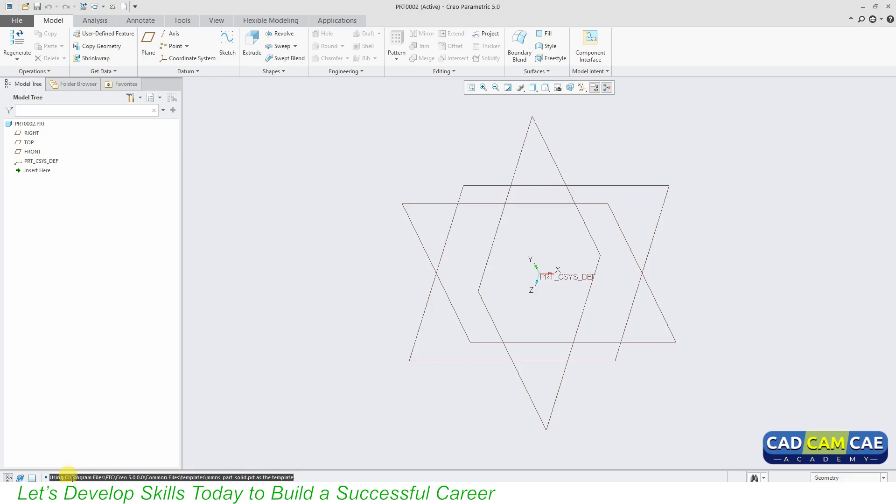
left_click(69, 477)
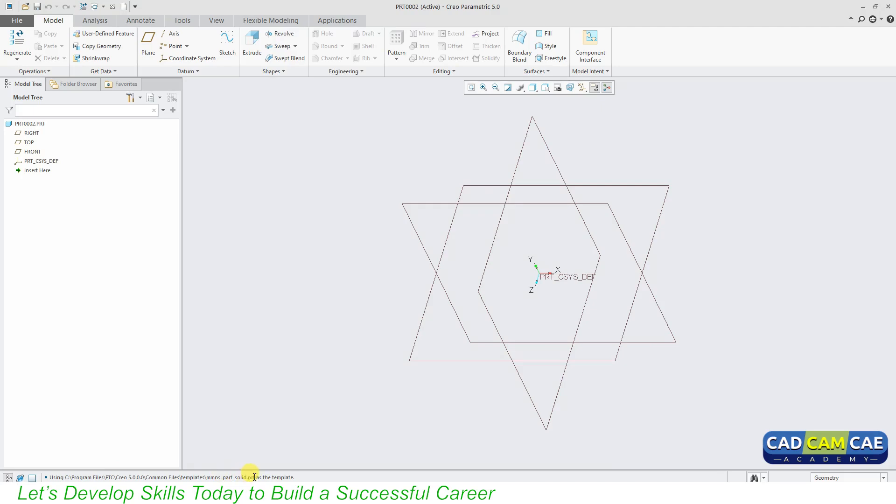
left_click_drag(206, 478, 46, 475)
left_click(298, 478)
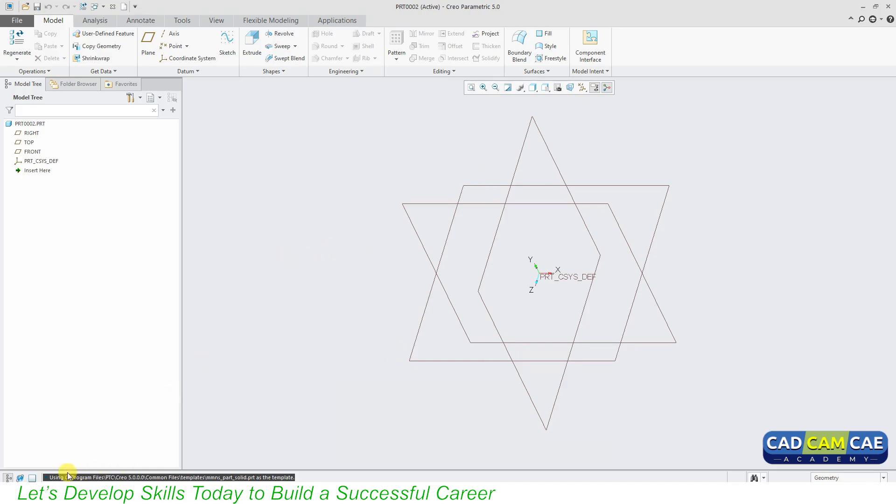
left_click(297, 477)
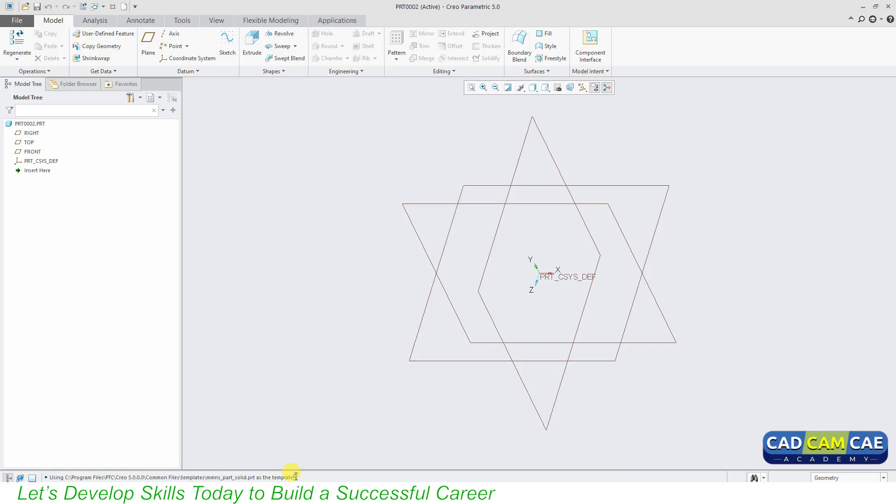
left_click_drag(301, 475, 40, 466)
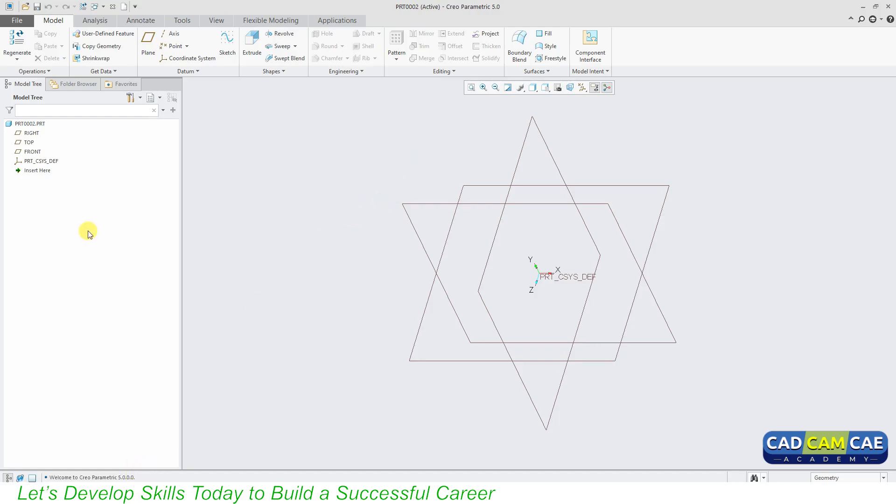
Open the part's model properties, expand the mass properties details and review the property sections
left_click(10, 22)
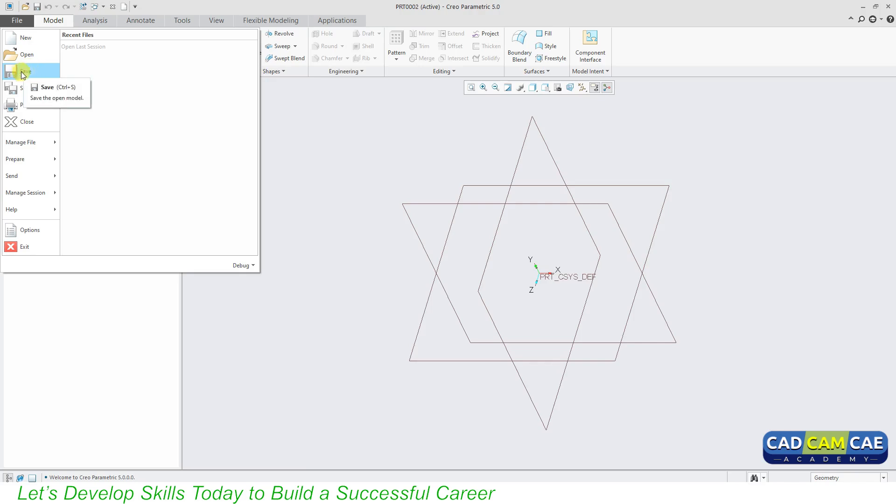
mouse_move(20, 103)
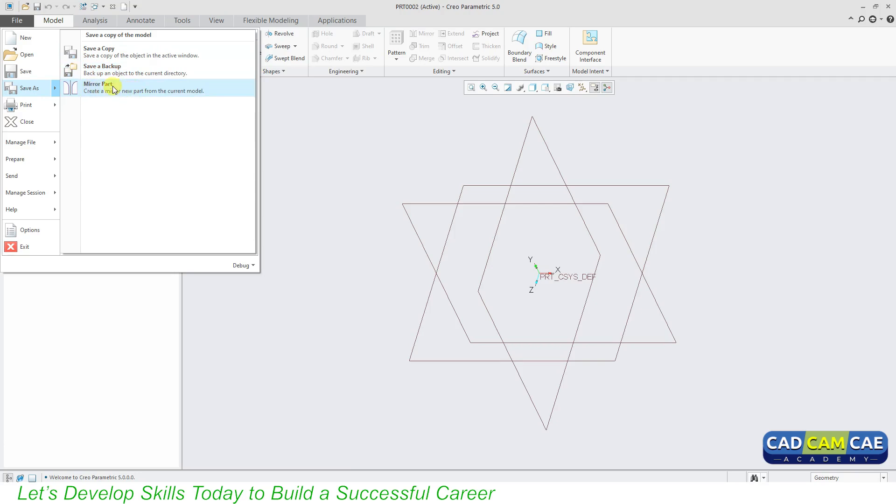
mouse_move(33, 141)
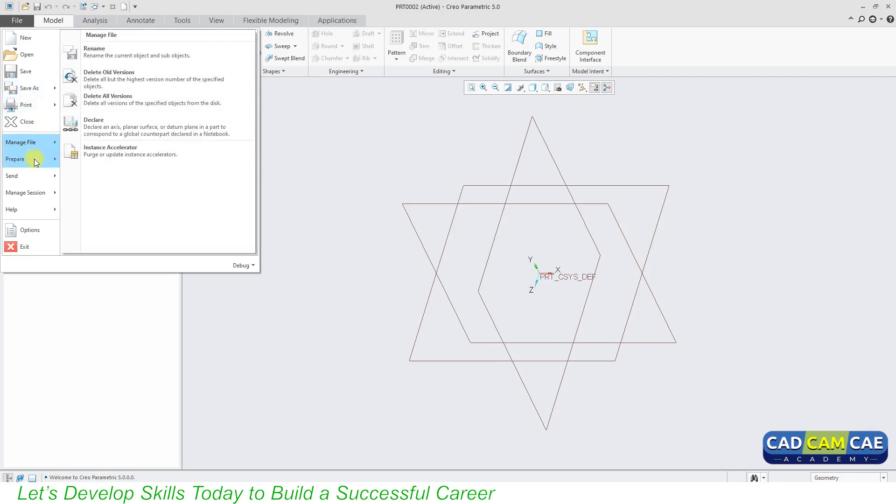
mouse_move(35, 160)
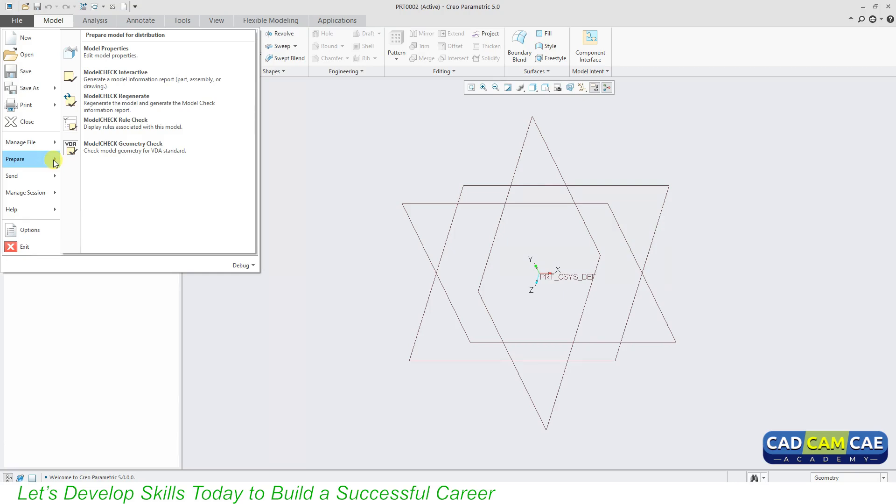
left_click(107, 55)
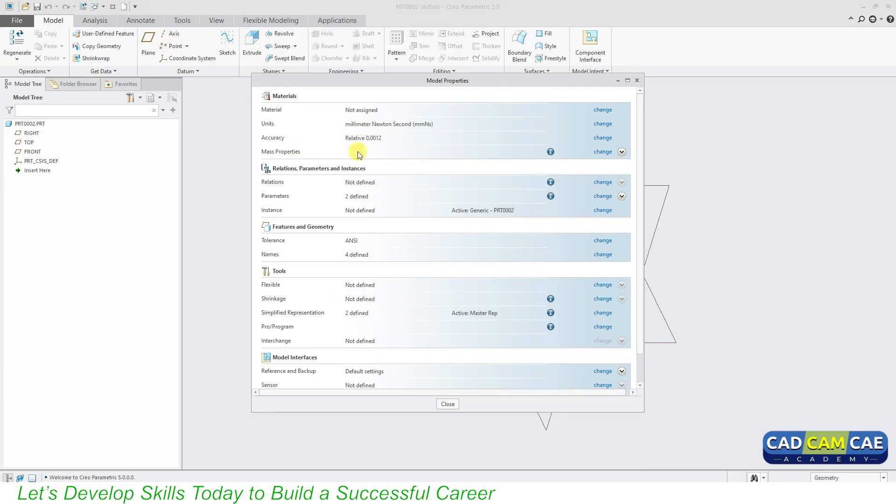
left_click(622, 152)
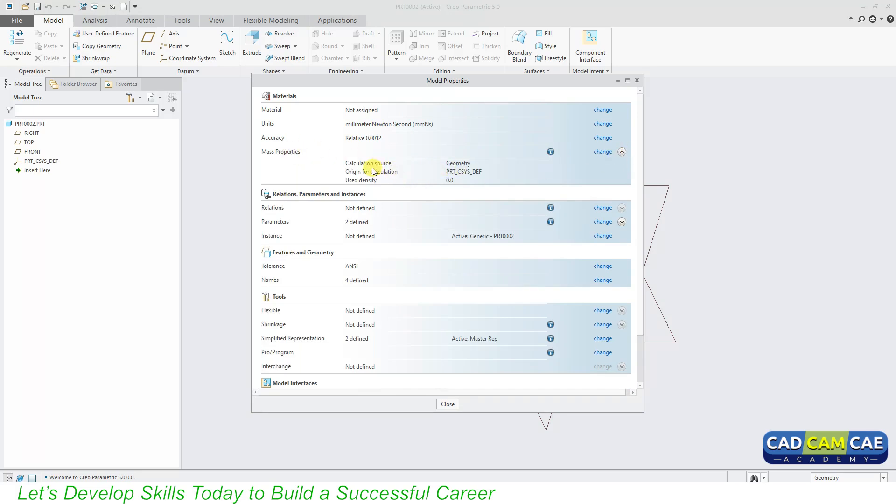
scroll(376, 172, "down", 1)
scroll(376, 172, "down", 1)
scroll(375, 172, "up", 2)
scroll(394, 214, "down", 3)
scroll(401, 217, "up", 5)
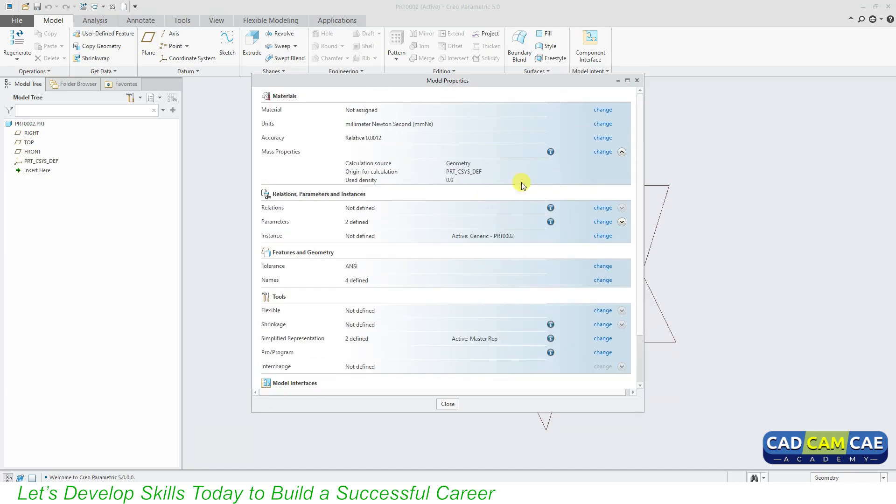
left_click(637, 81)
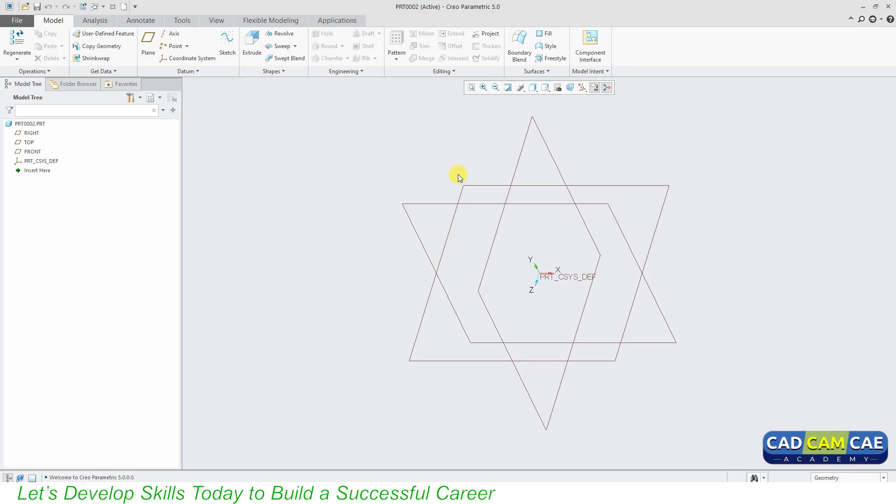
left_click(7, 20)
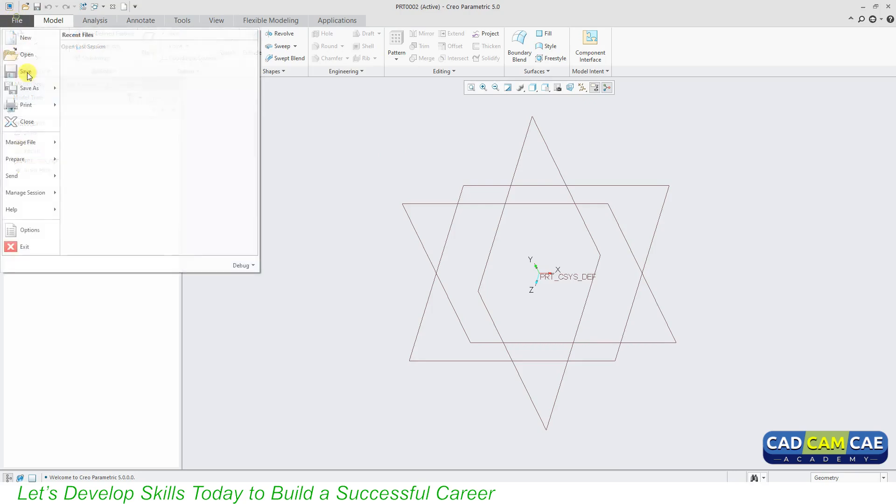
mouse_move(33, 167)
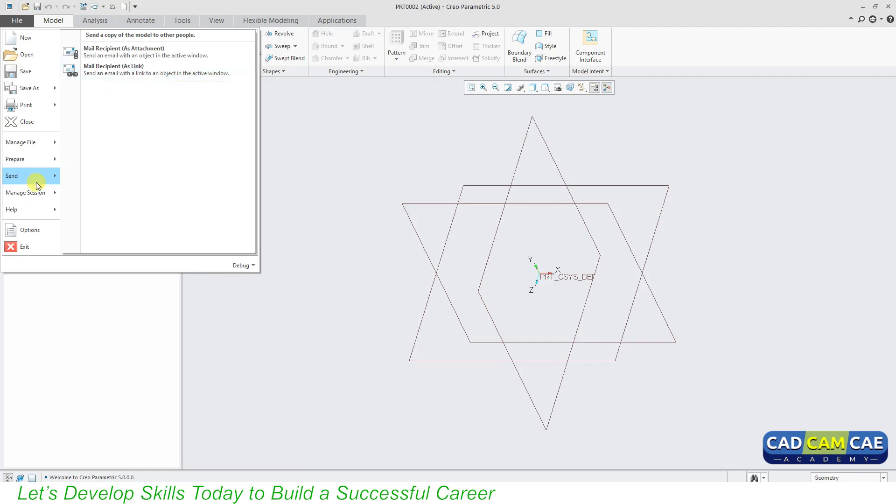
mouse_move(38, 193)
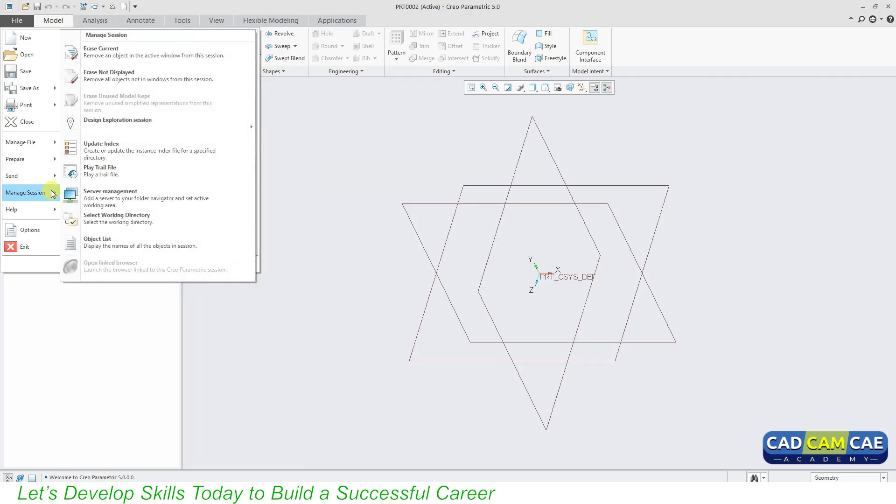
mouse_move(40, 213)
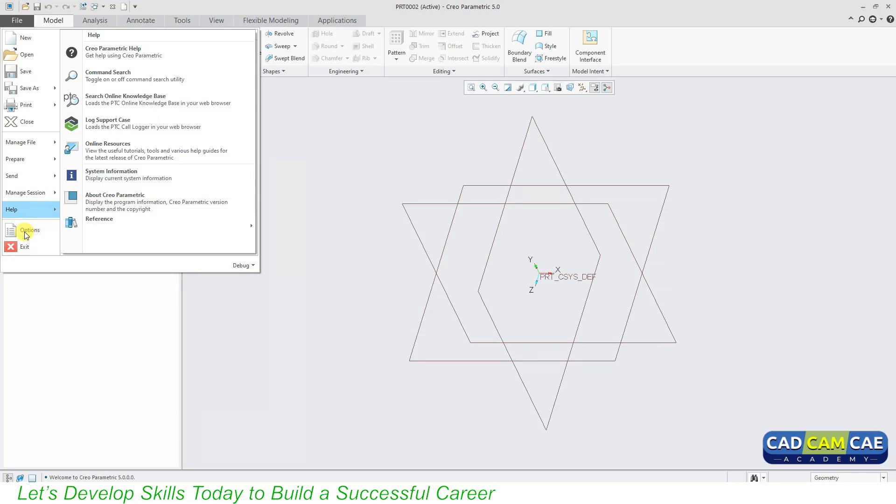
left_click(294, 168)
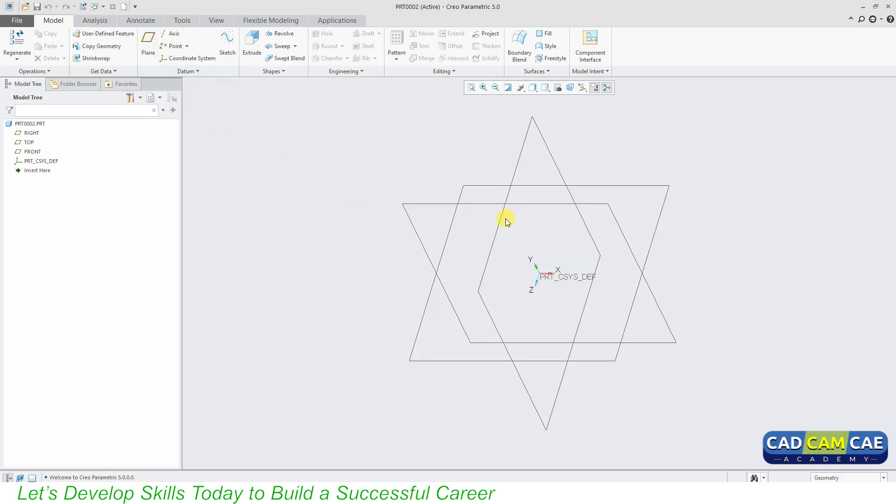
Select the RIGHT and FRONT datum planes in turn to identify them in the model
left_click(516, 176)
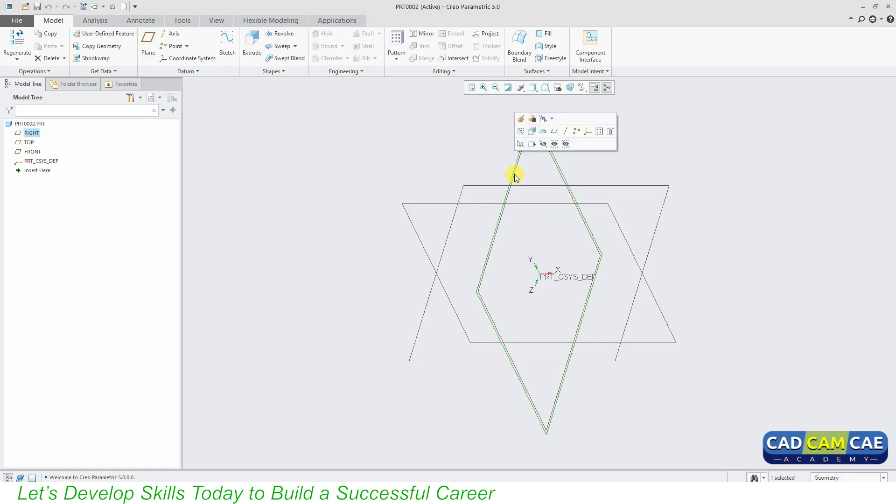
left_click(480, 153)
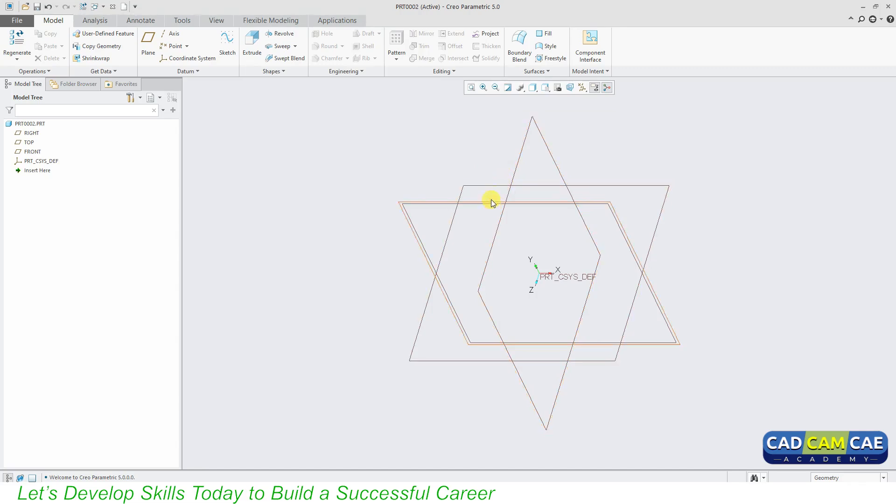
left_click(518, 173)
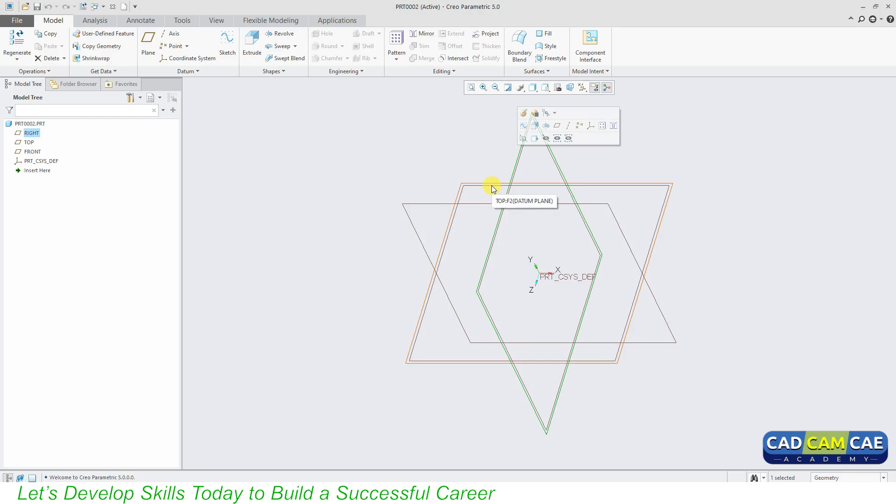
left_click(558, 169)
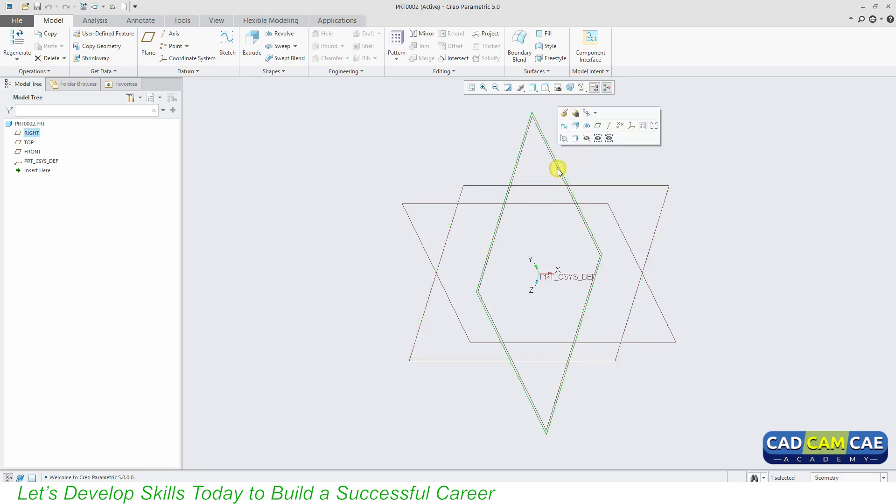
left_click(423, 208)
middle_click_drag(410, 211, 357, 217)
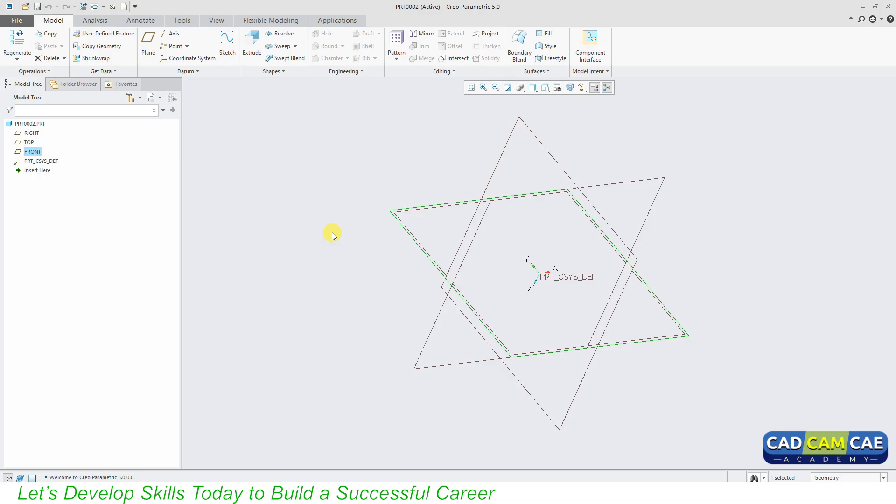
Turn off the display of datum planes in the graphics area
left_click(546, 88)
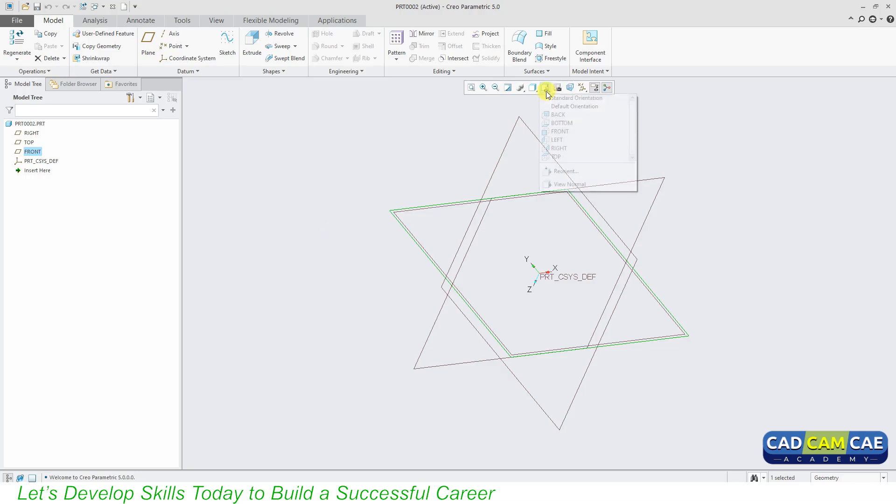
left_click(534, 100)
left_click(582, 88)
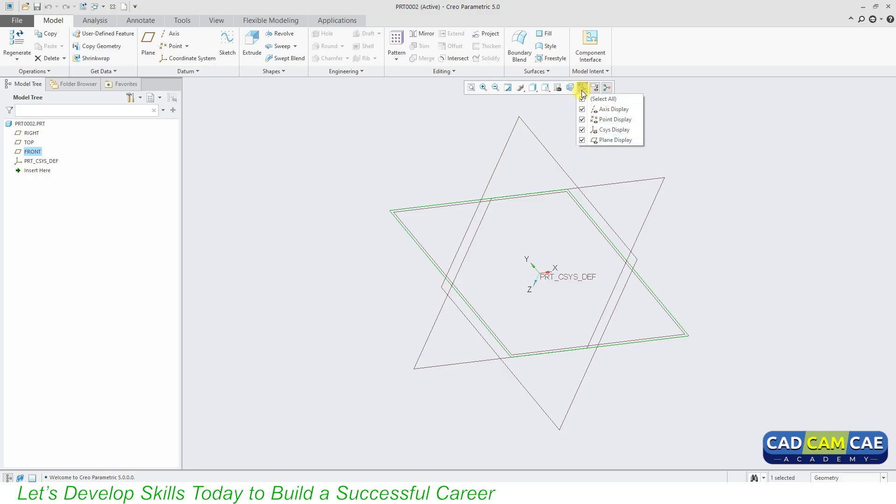
left_click(582, 141)
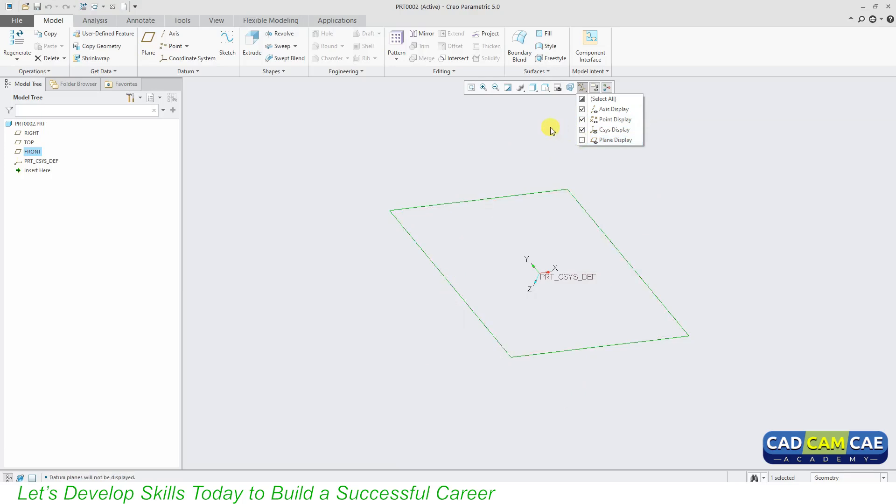
left_click(583, 89)
left_click(448, 182)
middle_click_drag(464, 248, 554, 248)
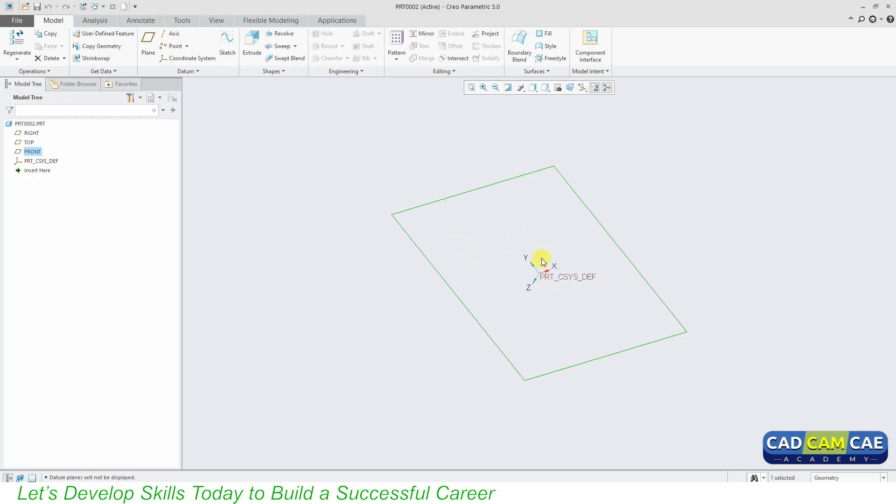
scroll(542, 278, "down", 5)
scroll(513, 279, "up", 2)
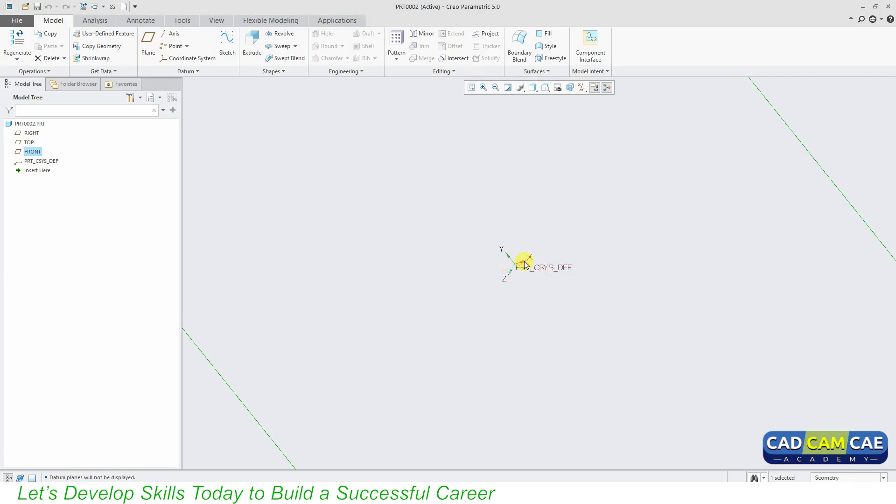
Turn off the display of coordinate systems in the graphics area
left_click(582, 87)
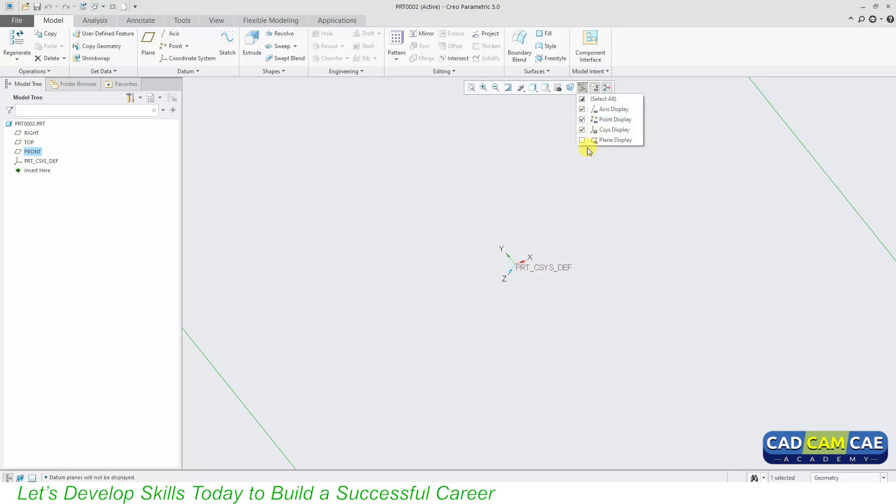
left_click(582, 130)
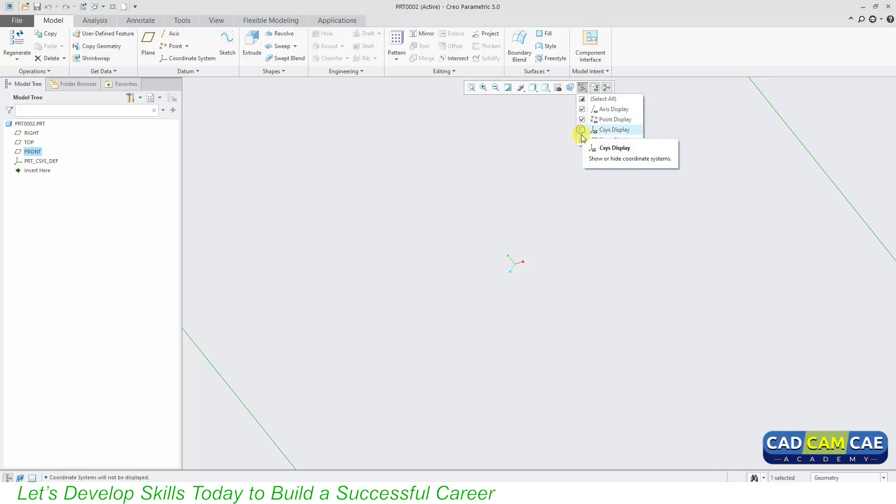
left_click(543, 211)
left_click(583, 88)
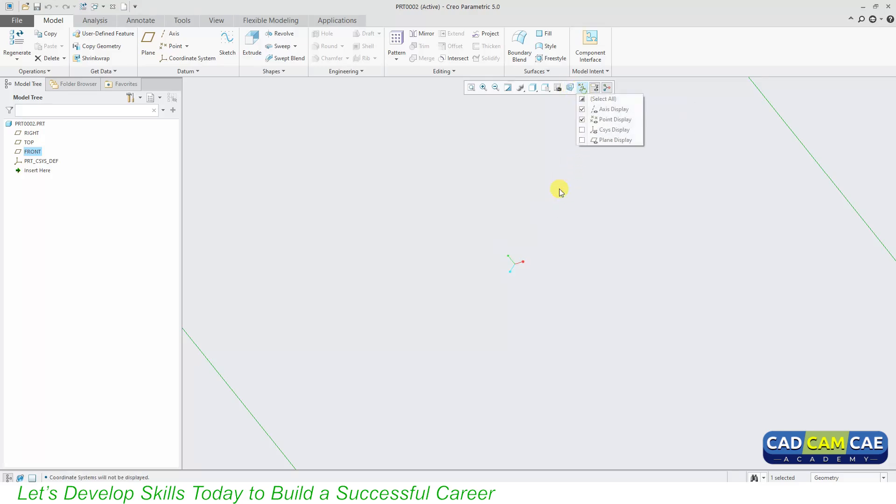
Refit the view and turn on the display of all datum types: axes, points, coordinate systems and planes
left_click(525, 267)
left_click(471, 88)
scroll(547, 280, "up", 2)
scroll(545, 279, "down", 2)
mouse_move(513, 271)
middle_mouse_down()
mouse_move(552, 258)
mouse_move(530, 275)
mouse_move(504, 248)
mouse_move(518, 238)
mouse_move(499, 276)
middle_mouse_up()
scroll(499, 276, "up", 2)
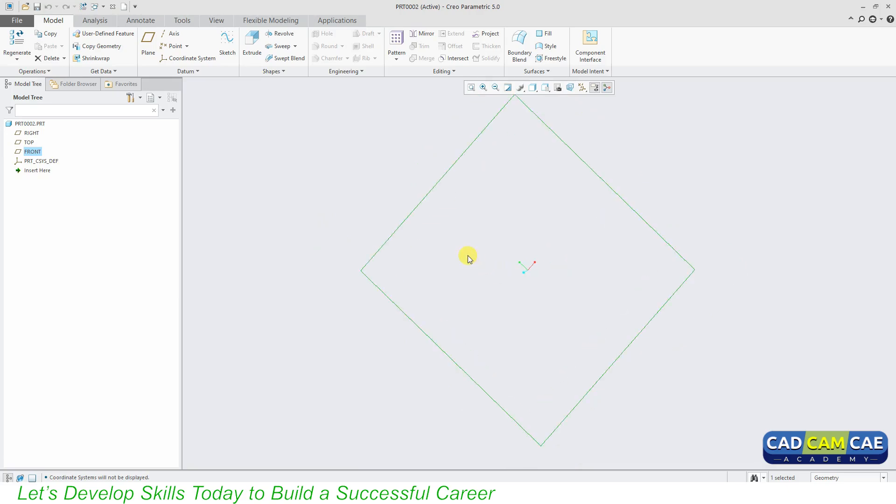
left_click(582, 88)
left_click(603, 98)
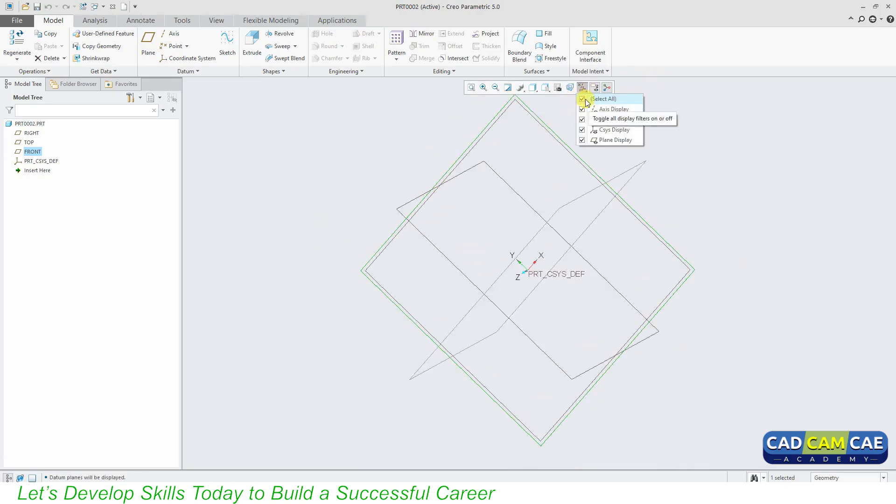
left_click(342, 172)
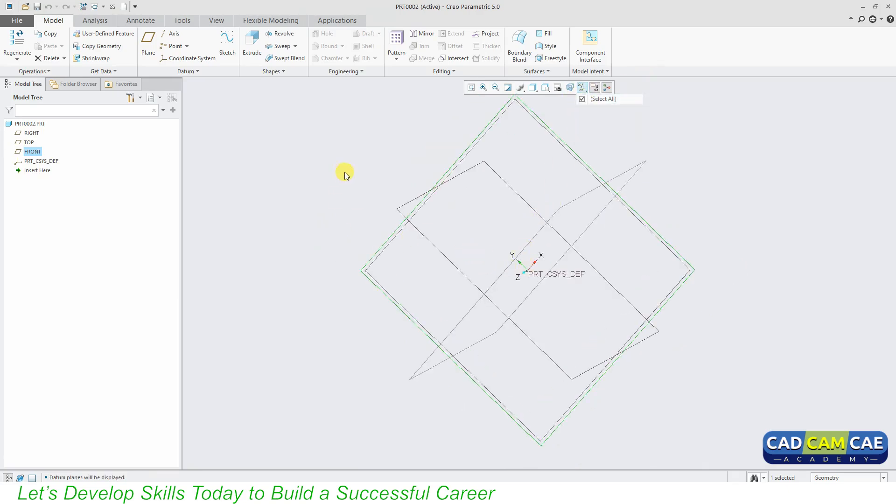
Turn off the display of all datum types at once
left_click(582, 89)
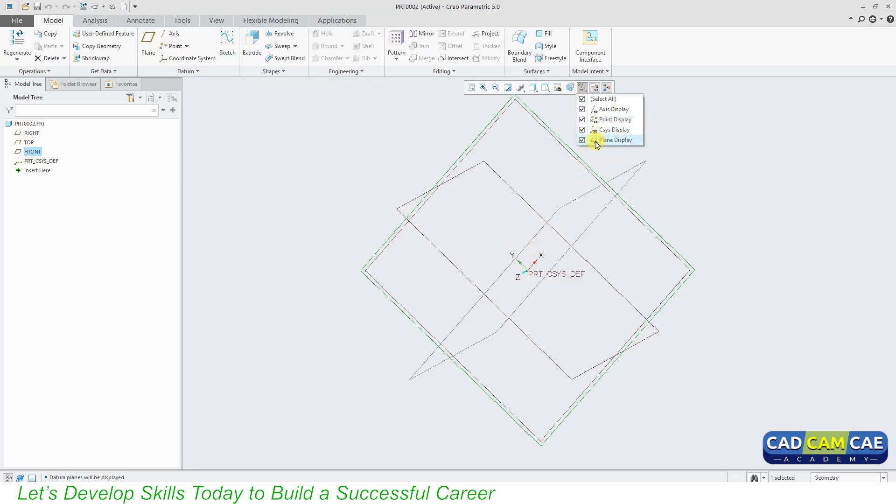
left_click(578, 101)
scroll(486, 275, "down", 5)
middle_click_drag(485, 274, 511, 262)
Turn on the display of datum planes only and clear the FRONT plane selection
left_click(582, 88)
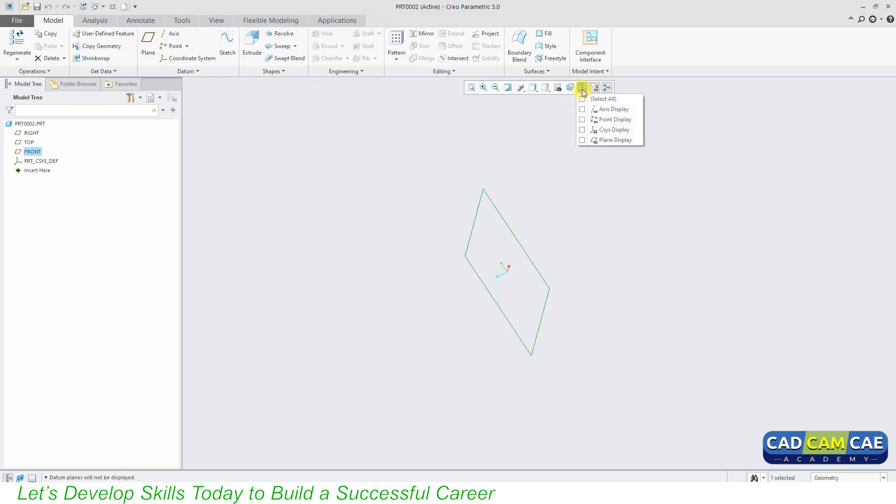
left_click(583, 141)
left_click(384, 231)
scroll(401, 238, "up", 3)
scroll(405, 240, "down", 3)
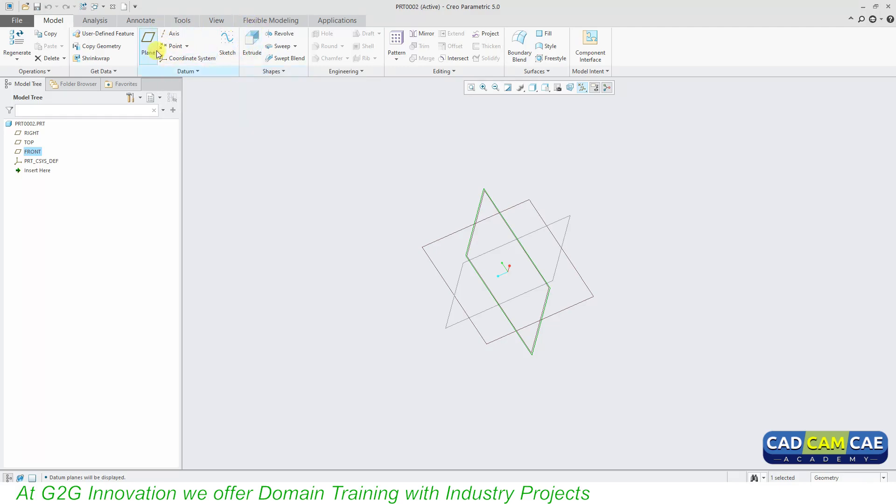
left_click(224, 109)
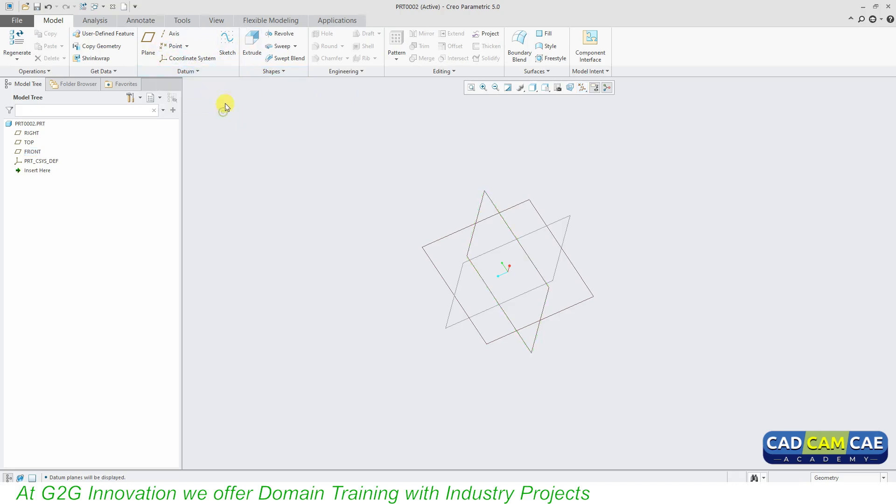
Start a sketch on the FRONT datum plane with RIGHT as the Top orientation reference, and orient the sketching plane parallel to the screen
left_click(227, 41)
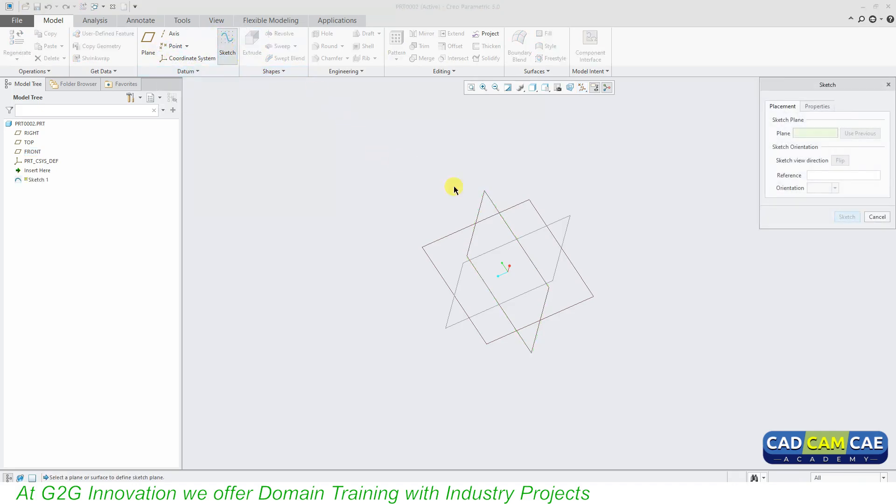
left_click(487, 197)
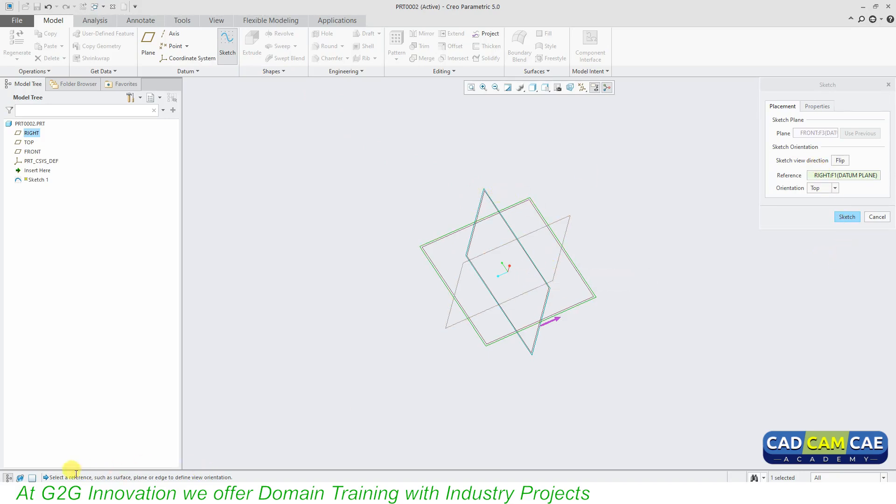
left_click_drag(49, 476, 225, 475)
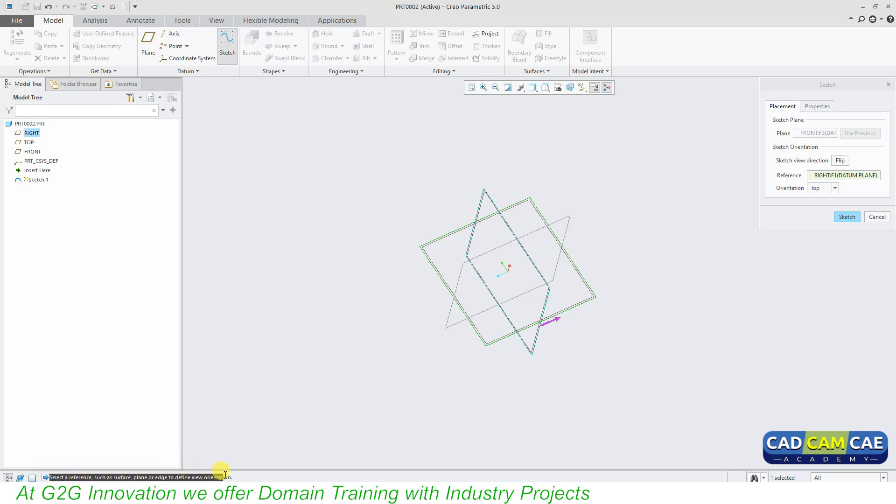
left_click(92, 476)
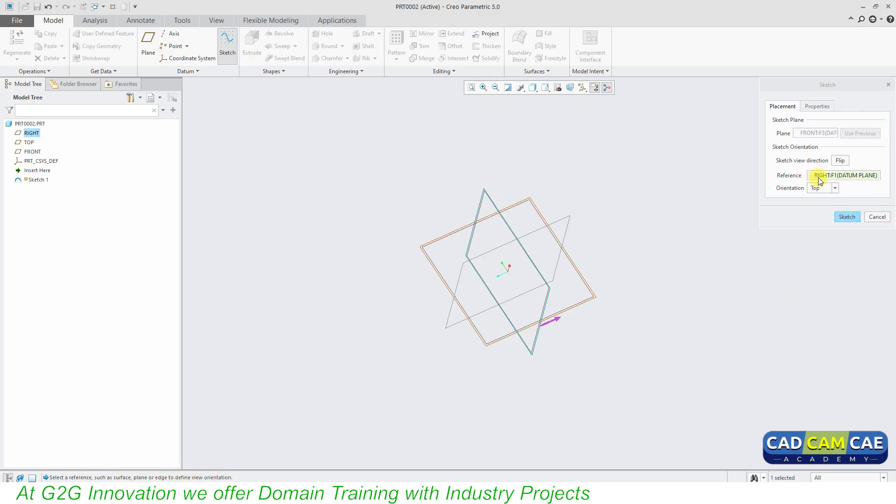
left_click(847, 218)
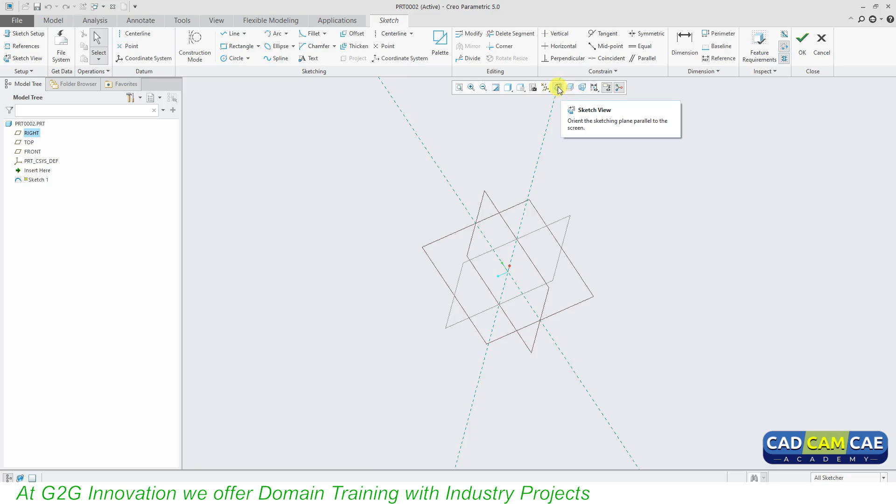
left_click(559, 88)
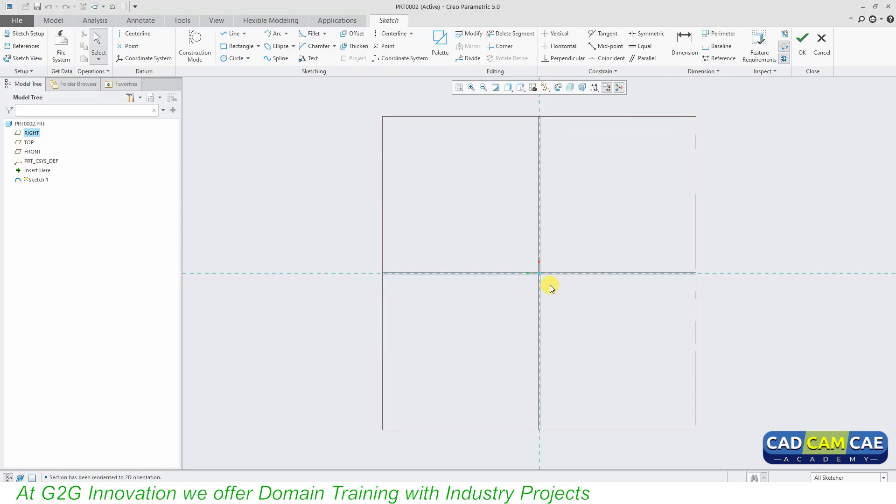
scroll(559, 295, "down", 1)
scroll(530, 249, "up", 1)
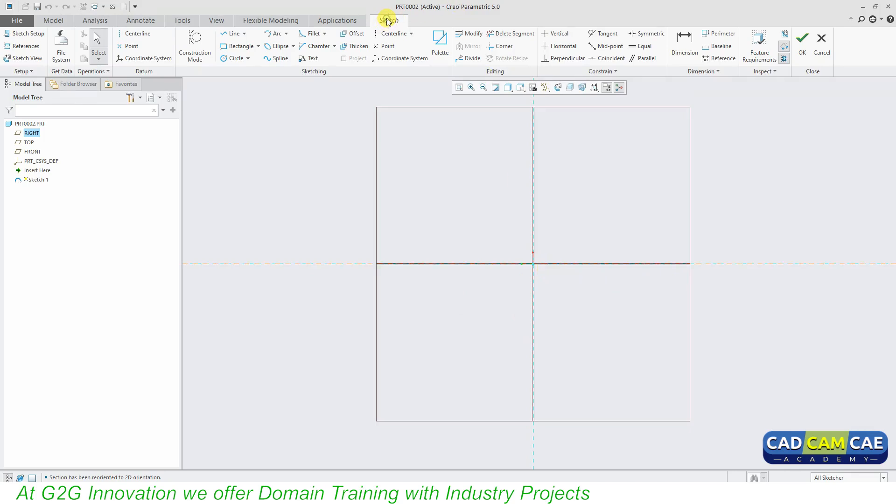
Sketch a circle about 172 mm in diameter centred on the intersection of the sketch references
key("c")
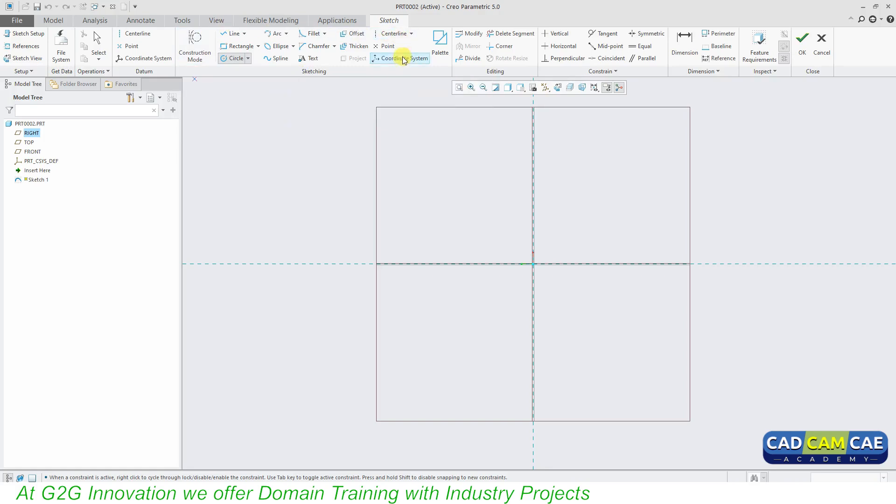
left_click(533, 264)
left_click(548, 318)
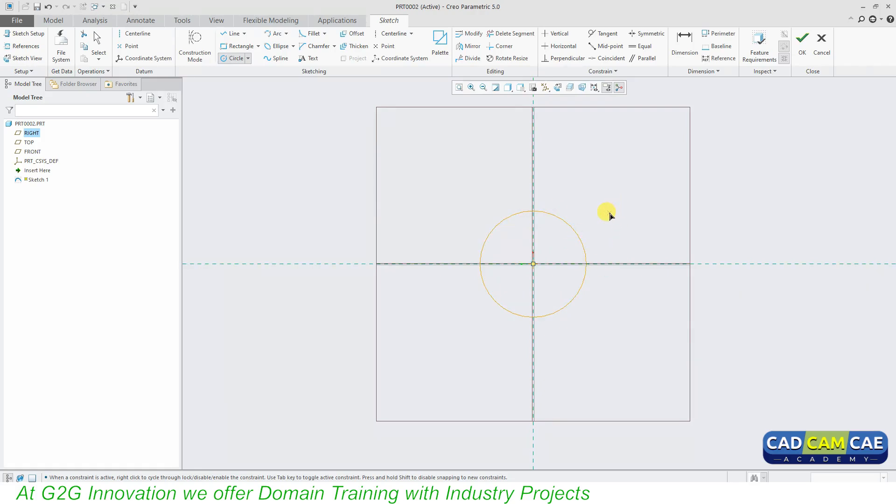
middle_click(610, 215)
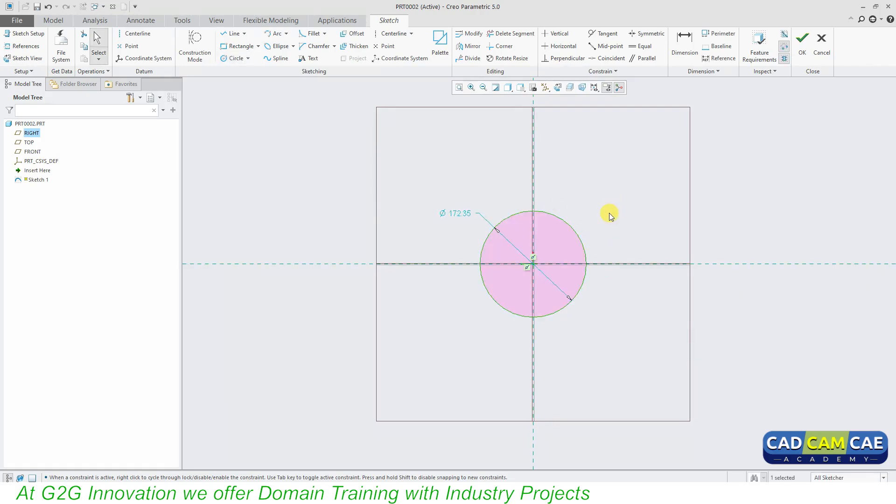
Set the circle's diameter to 50 mm and finish the sketch
double_click(458, 212)
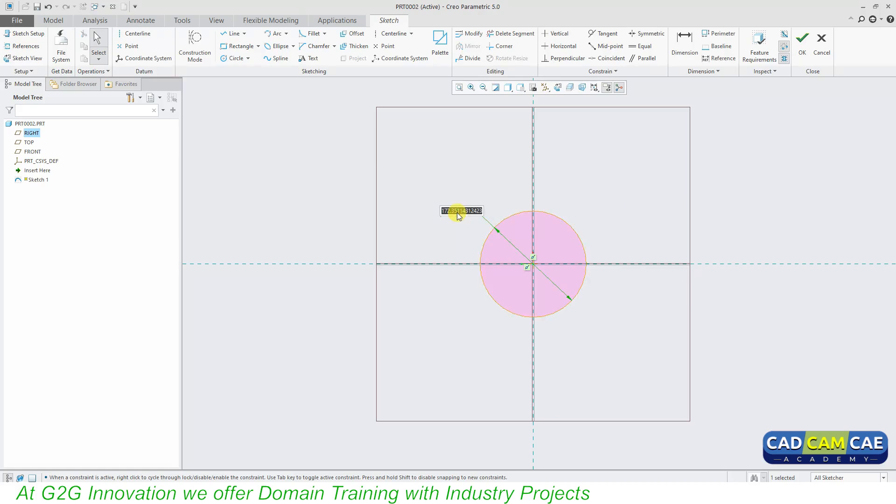
type("50")
key("Return")
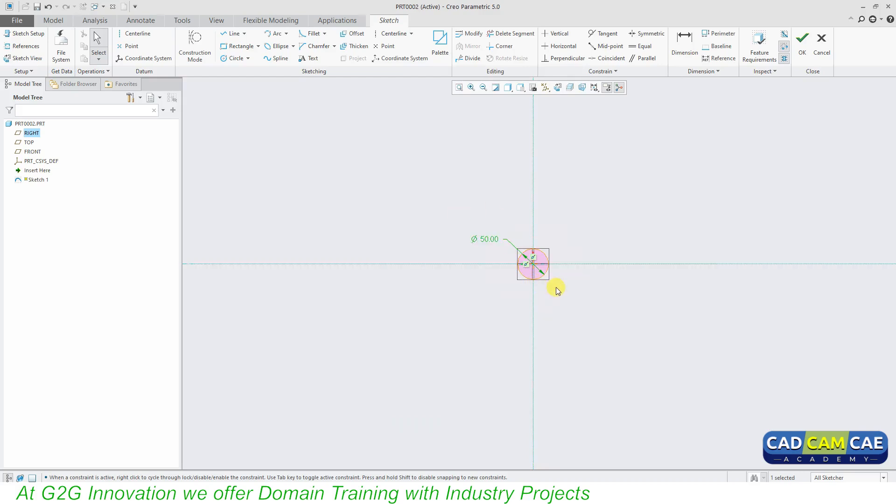
scroll(509, 247, "down", 5)
scroll(438, 142, "up", 1)
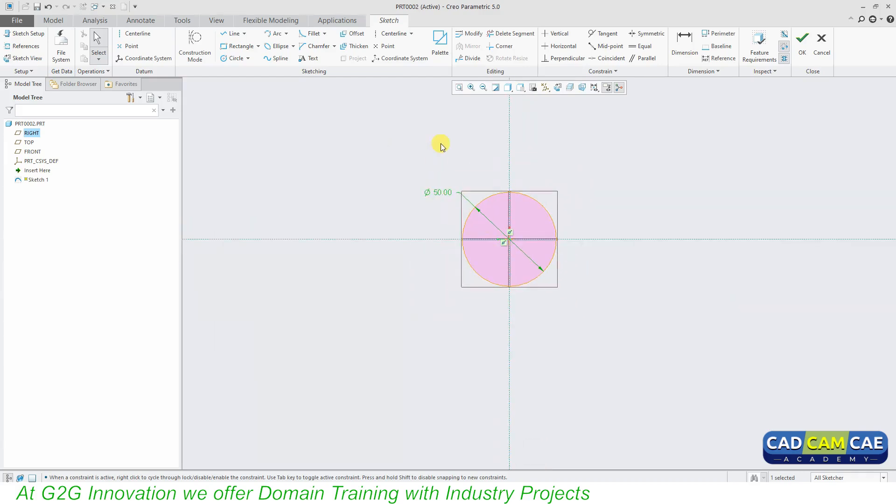
scroll(448, 150, "down", 4)
scroll(545, 312, "up", 1)
scroll(543, 309, "down", 1)
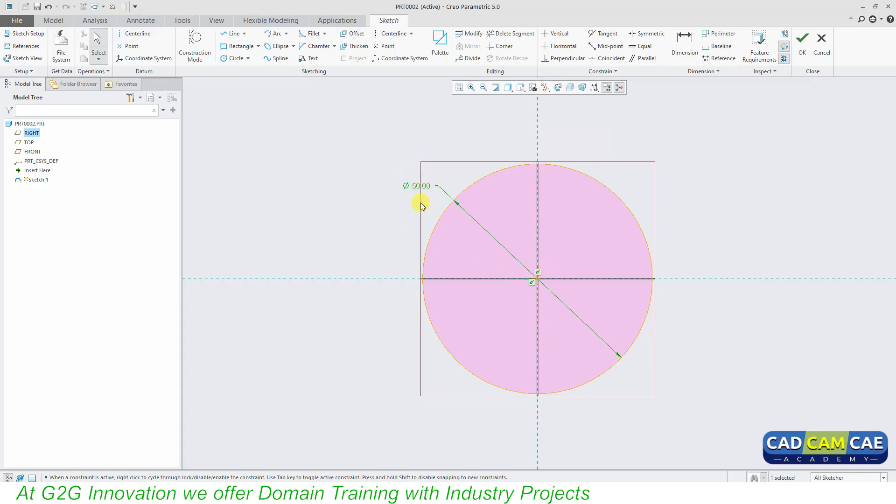
left_click(802, 44)
scroll(444, 207, "down", 2)
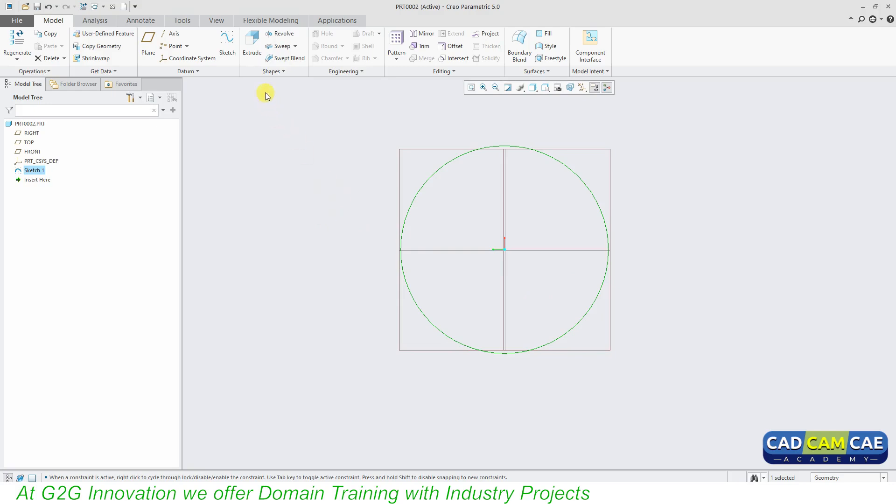
Start a solid extrusion of the circle sketch, flipping its direction to the opposite side and back again
left_click(252, 45)
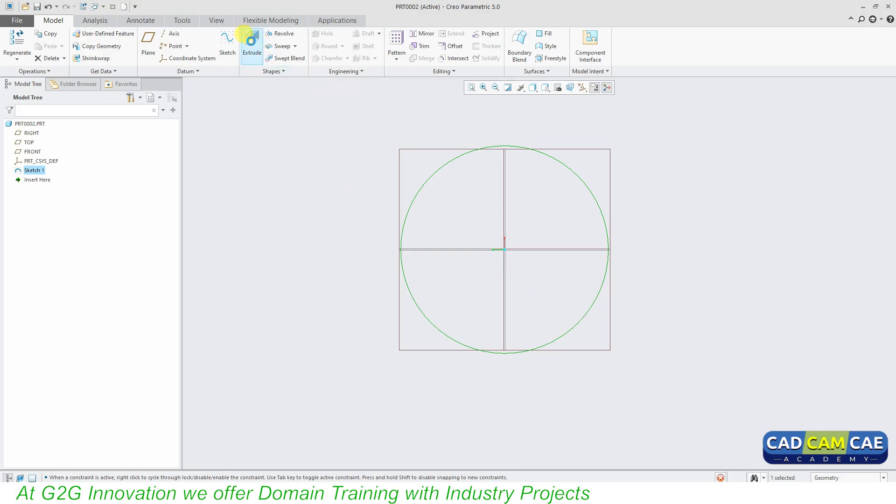
middle_click_drag(375, 213, 373, 282)
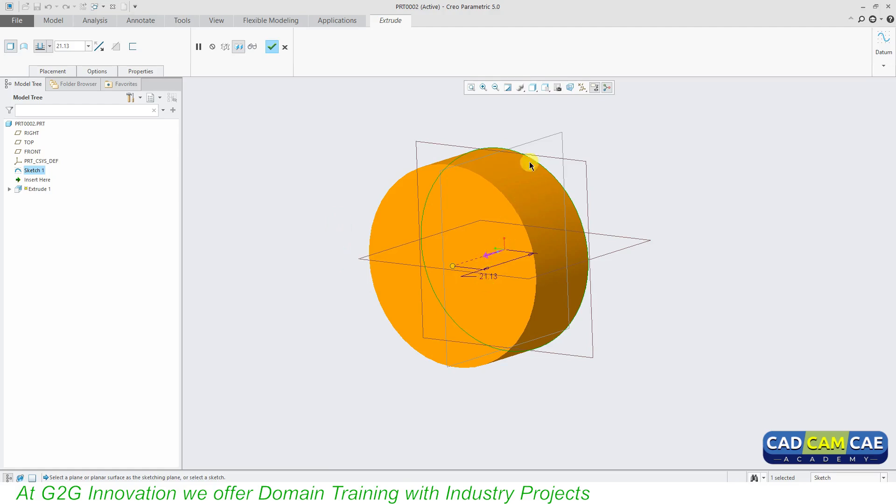
left_click(486, 253)
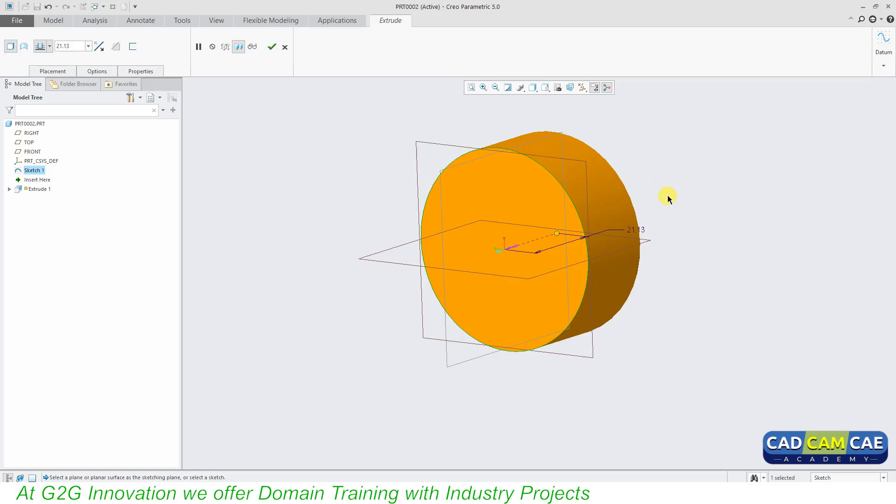
left_click(512, 250)
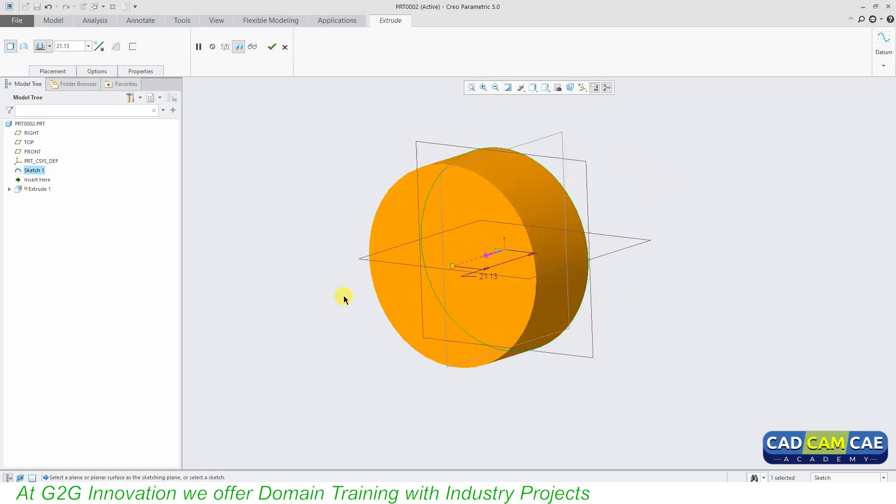
Set the extrusion depth to 100 mm, complete the cylinder and clear the selection
double_click(488, 276)
type("1000")
key("Return")
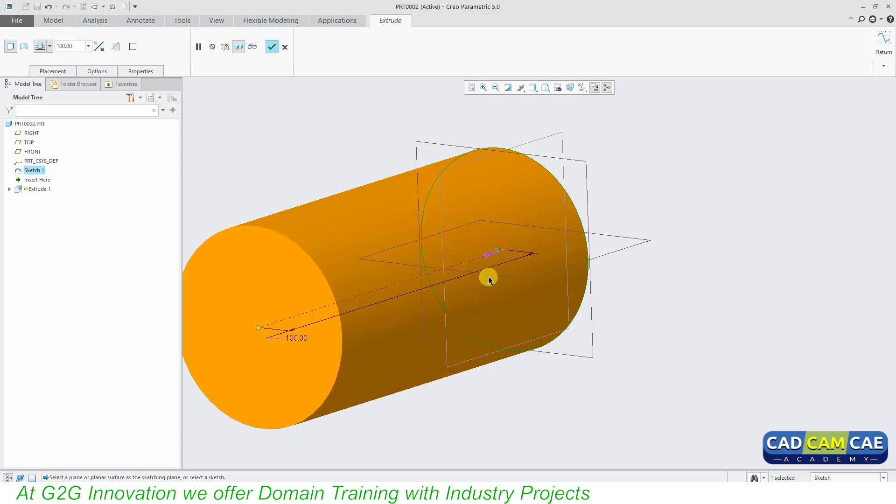
scroll(542, 238, "up", 2)
mouse_move(432, 314)
middle_mouse_down()
mouse_move(421, 327)
mouse_move(427, 312)
middle_mouse_up()
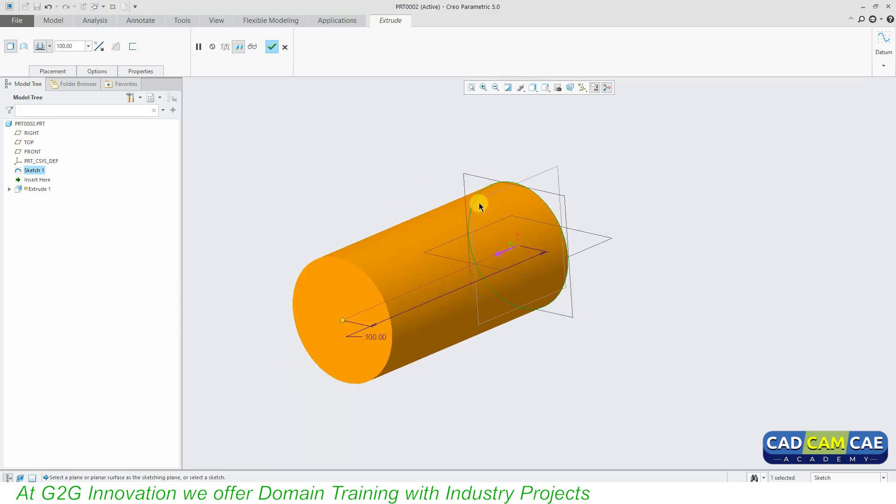
middle_click_drag(422, 270, 440, 290, "shift")
scroll(454, 263, "up", 1)
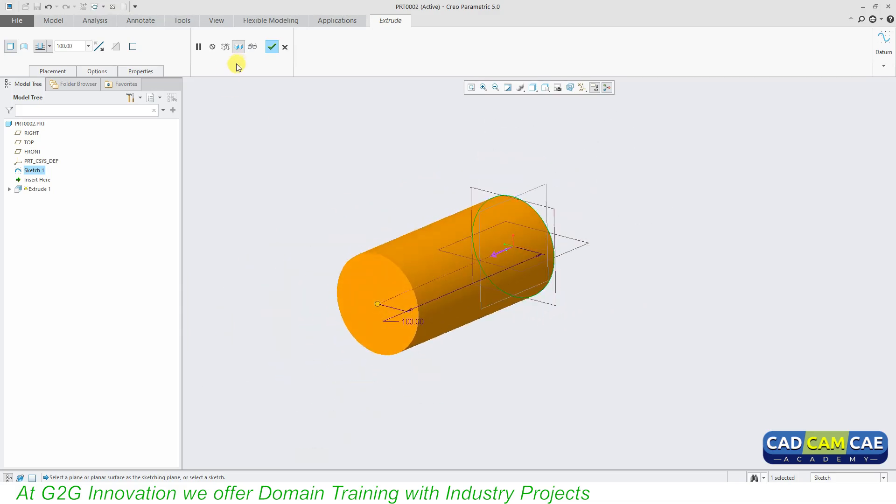
left_click(272, 47)
left_click(348, 183)
Turn off the display of datum planes to show only the solid cylinder
left_click(582, 87)
left_click(595, 139)
scroll(406, 290, "up", 3)
mouse_move(525, 209)
middle_mouse_down()
mouse_move(516, 198)
mouse_move(523, 211)
middle_mouse_up()
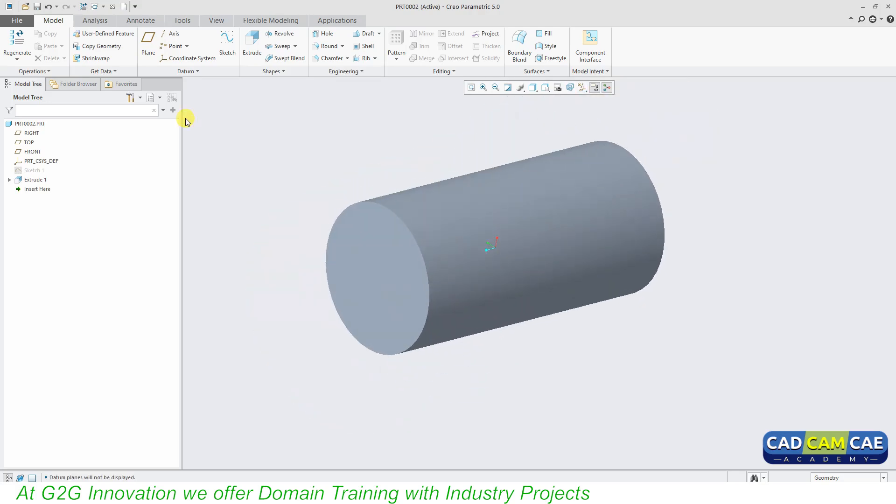
left_click(192, 73)
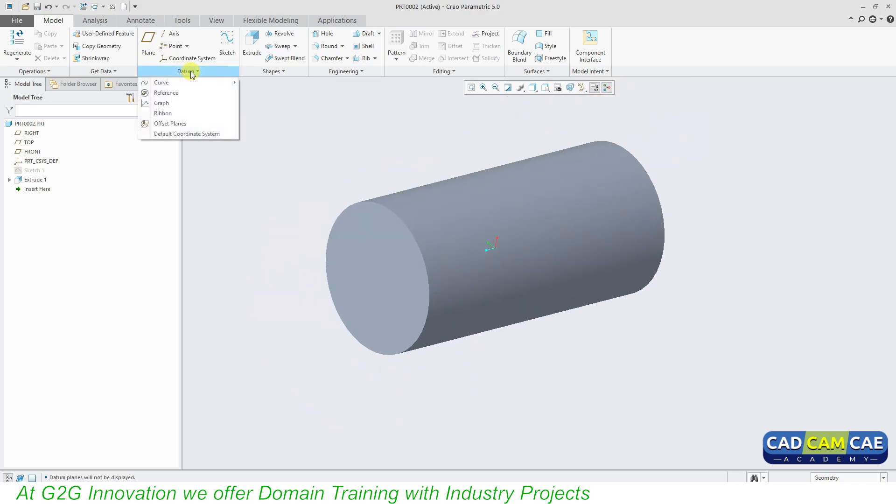
left_click(260, 100)
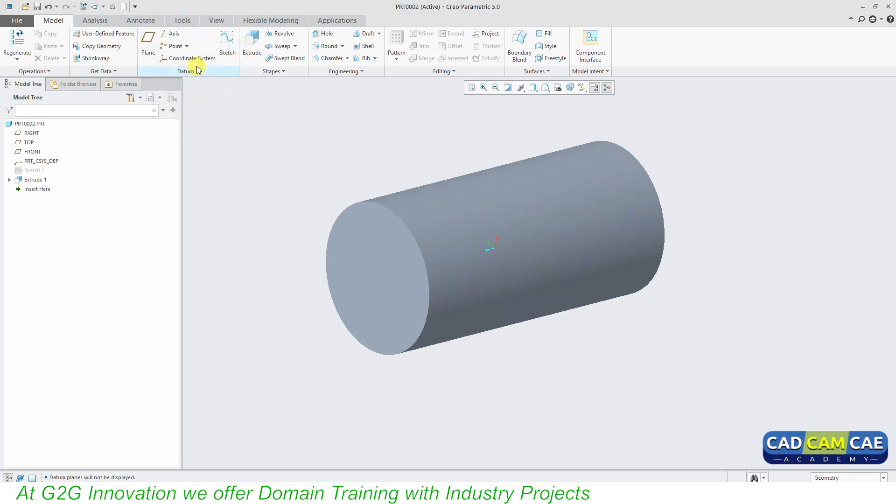
left_click(282, 72)
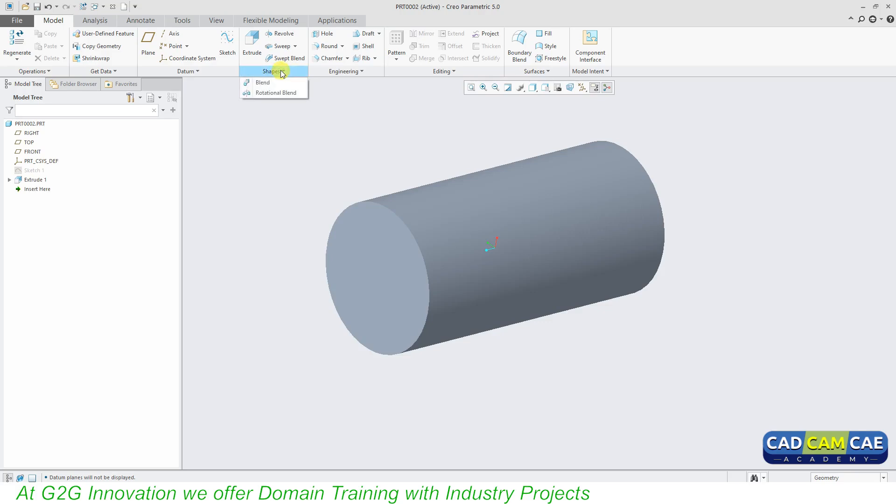
left_click(281, 72)
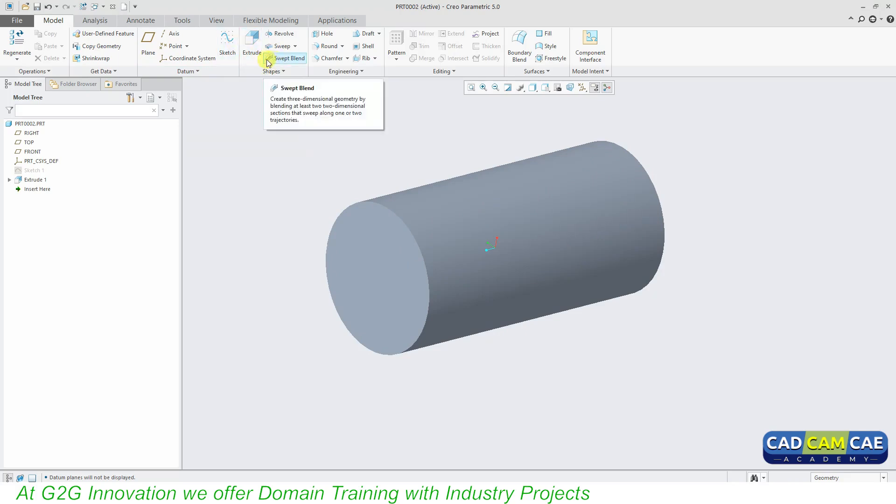
left_click(278, 72)
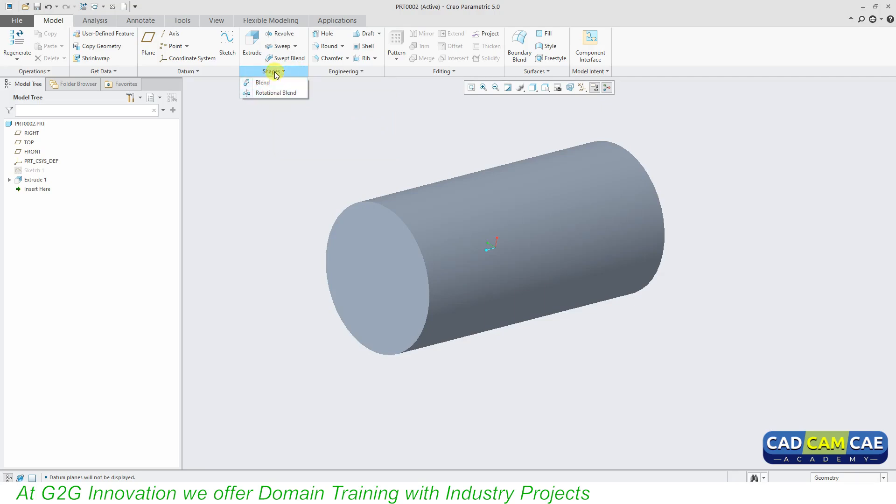
left_click(275, 119)
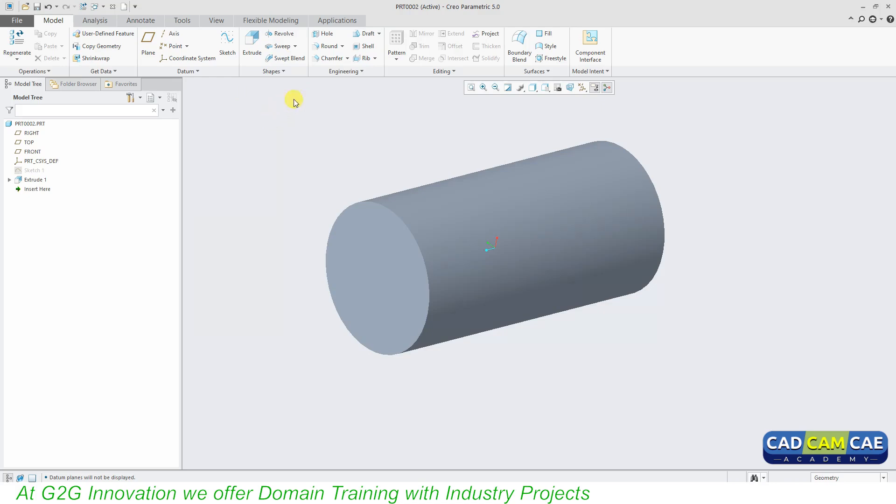
left_click(360, 71)
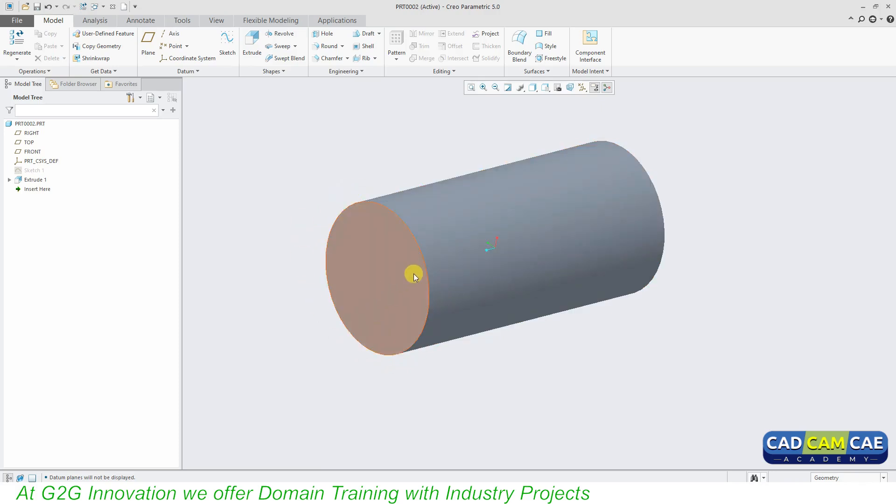
mouse_move(449, 250)
middle_mouse_down()
mouse_move(488, 244)
mouse_move(447, 256)
mouse_move(430, 244)
middle_mouse_up()
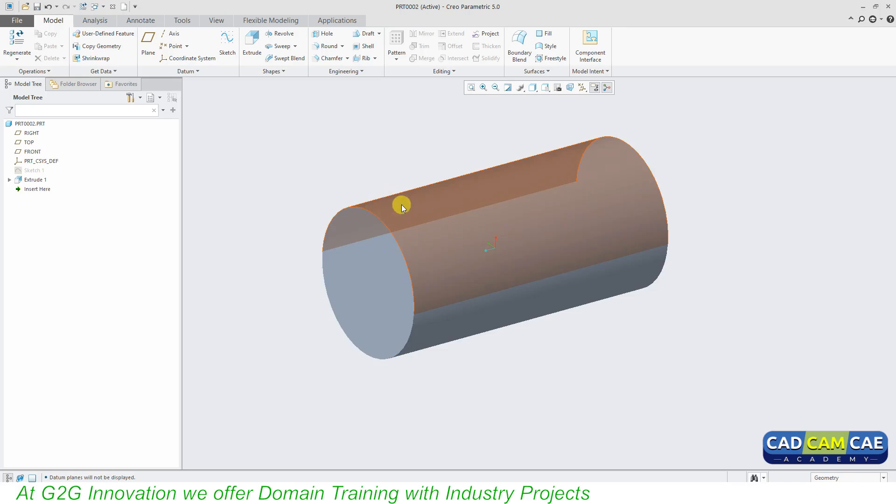
left_click(401, 205)
left_click(377, 250, "ctrl")
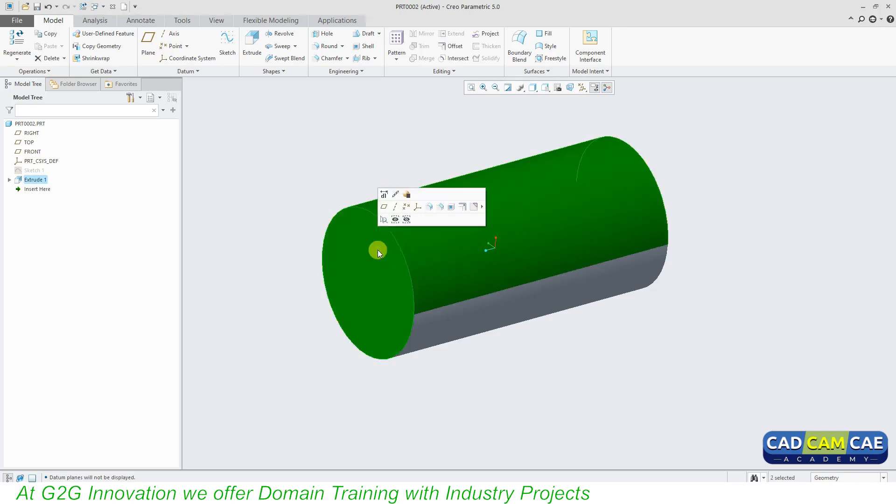
left_click(330, 197)
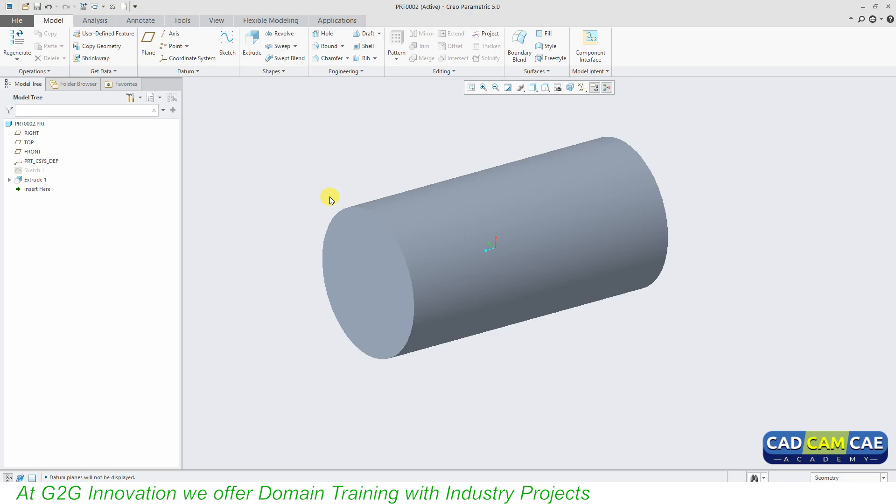
Round the circular edge of the cylinder's front end face with a 2 mm radius
left_click(329, 46)
left_click(398, 243)
left_click(393, 240)
scroll(401, 227, "up", 5)
scroll(400, 226, "down", 5)
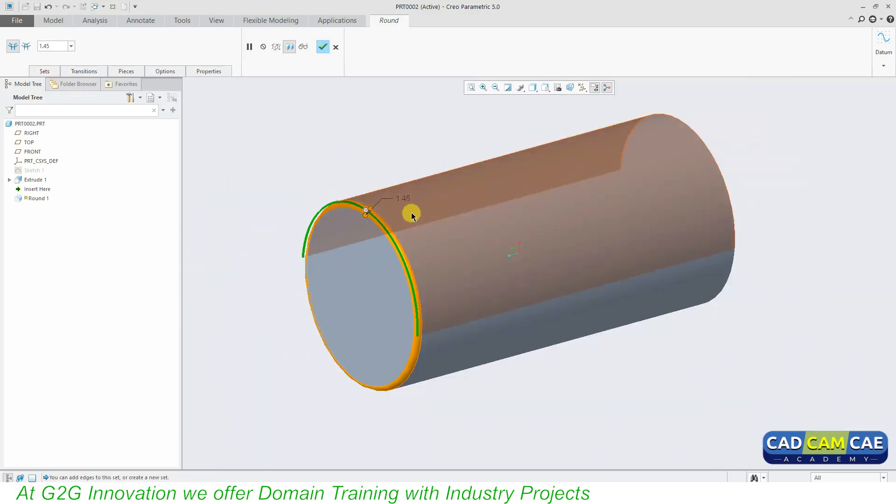
double_click(403, 197)
type("2")
key("Return")
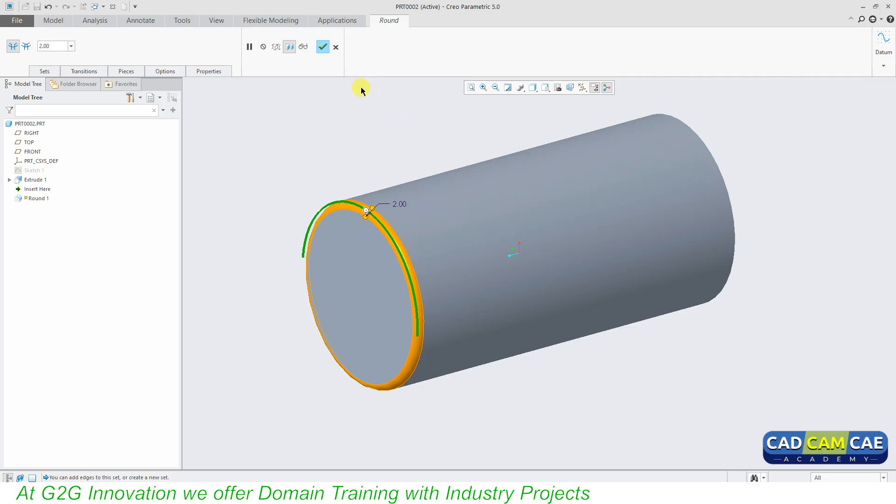
left_click(322, 47)
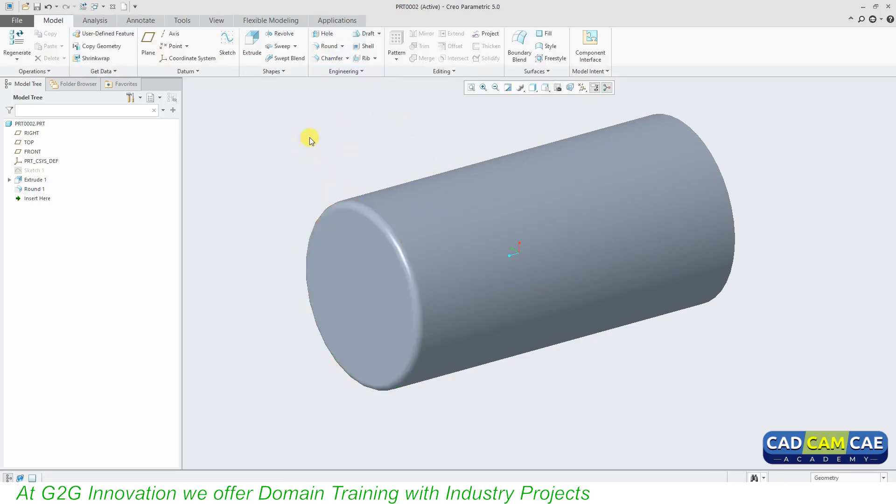
Chamfer the circular edge at the cylinder's opposite end using the Angle x D type, with a 45° angle and 2 mm distance
left_click(332, 58)
middle_click_drag(550, 190, 559, 210)
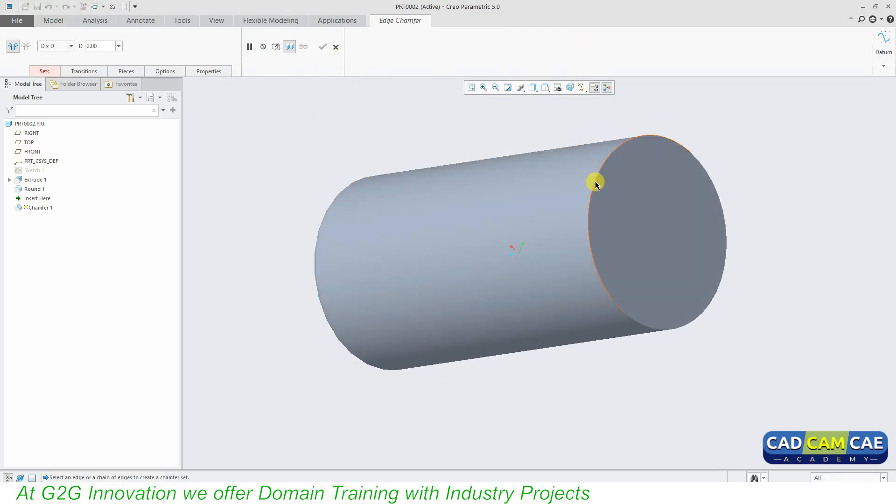
left_click(596, 185)
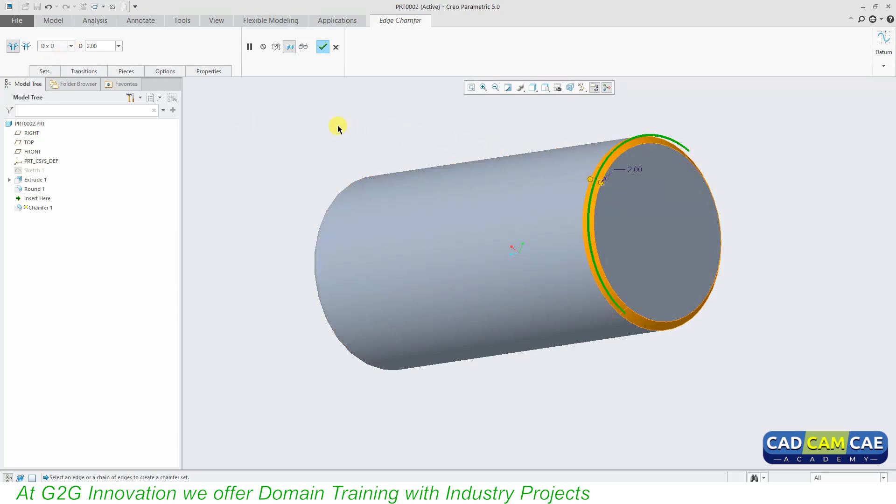
left_click(71, 46)
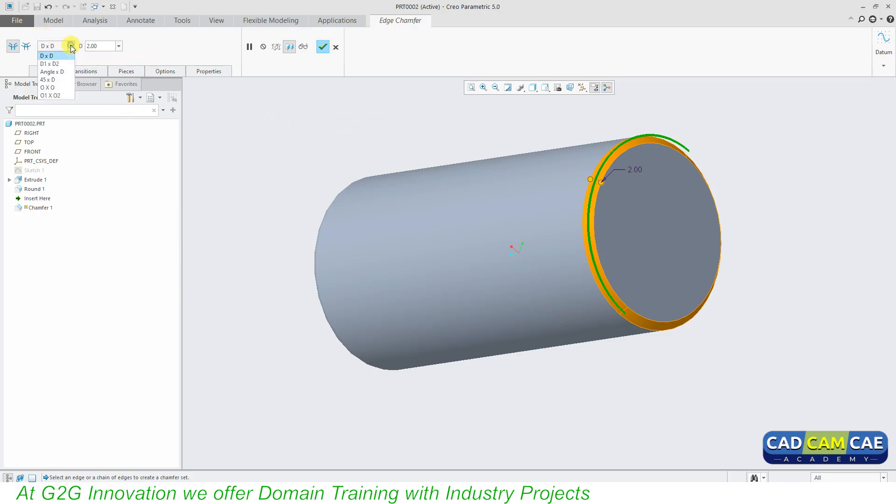
left_click(62, 73)
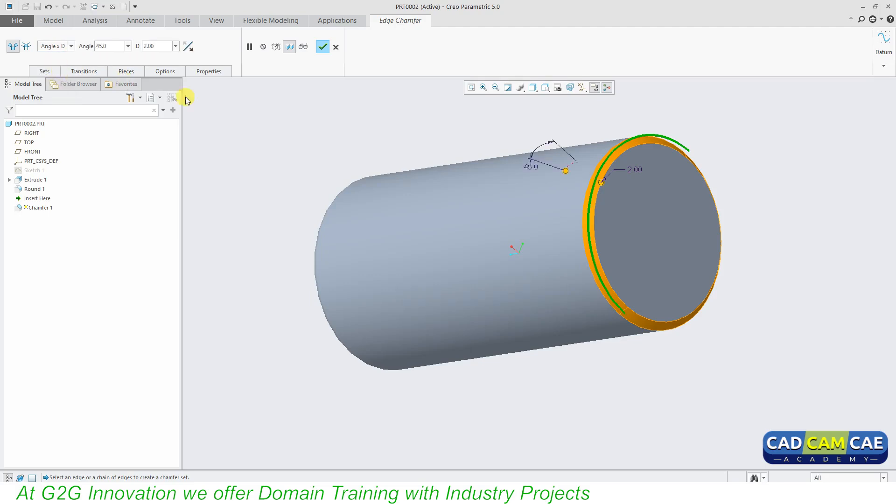
middle_click_drag(597, 196, 672, 191)
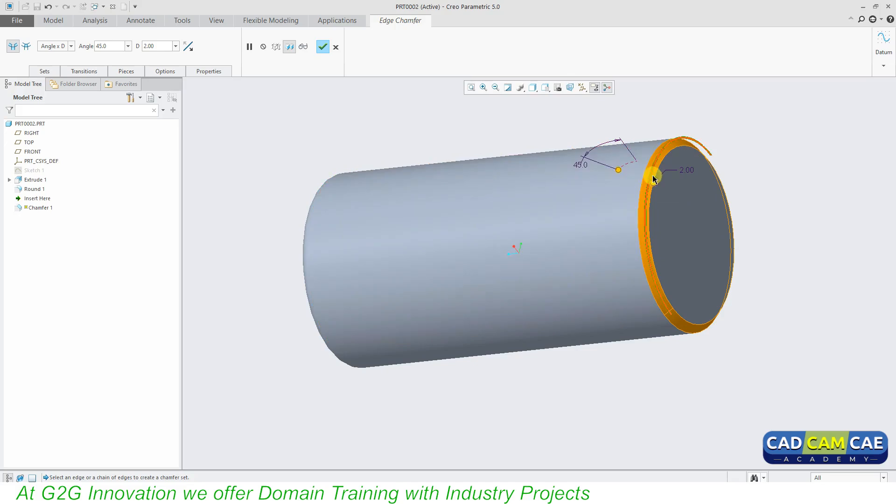
left_click(322, 46)
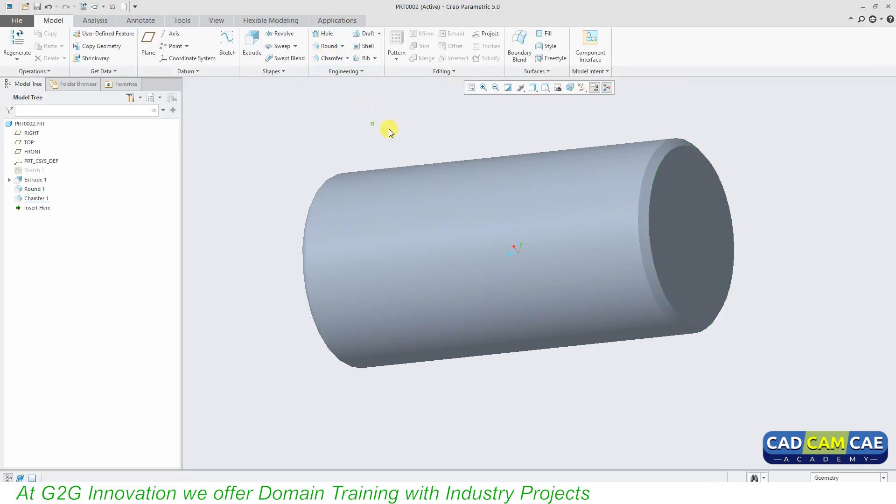
left_click(653, 181)
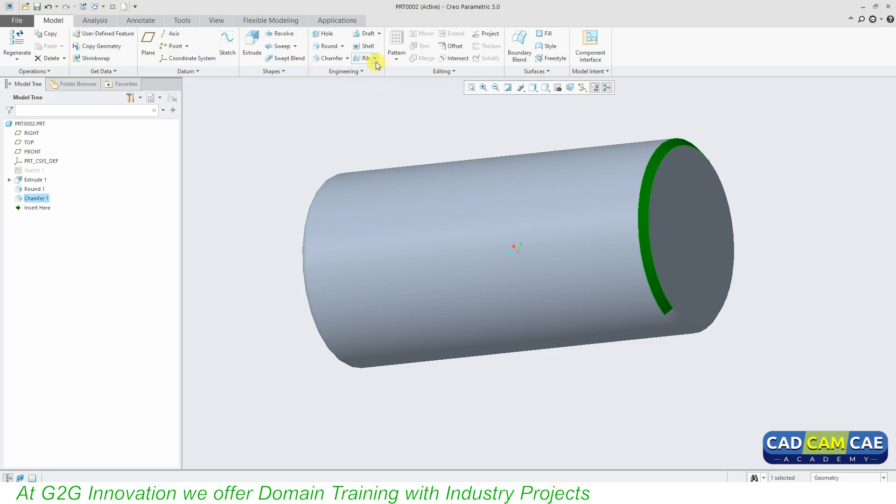
left_click(372, 34)
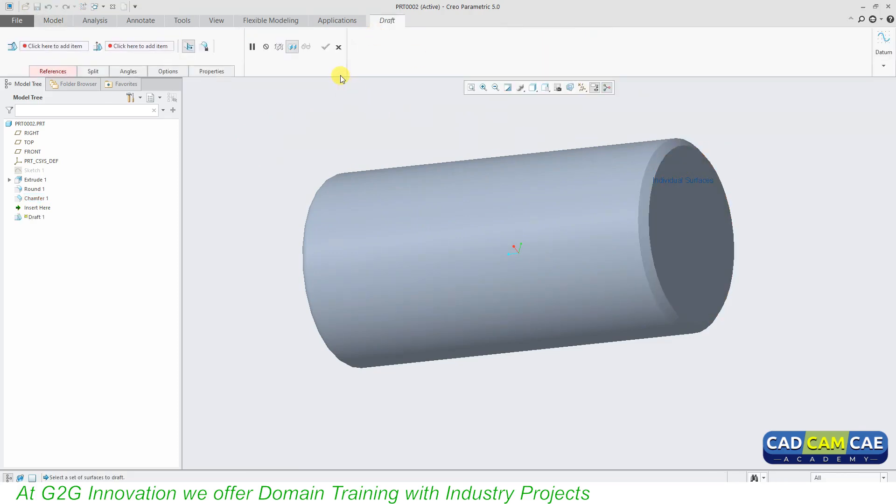
left_click(338, 47)
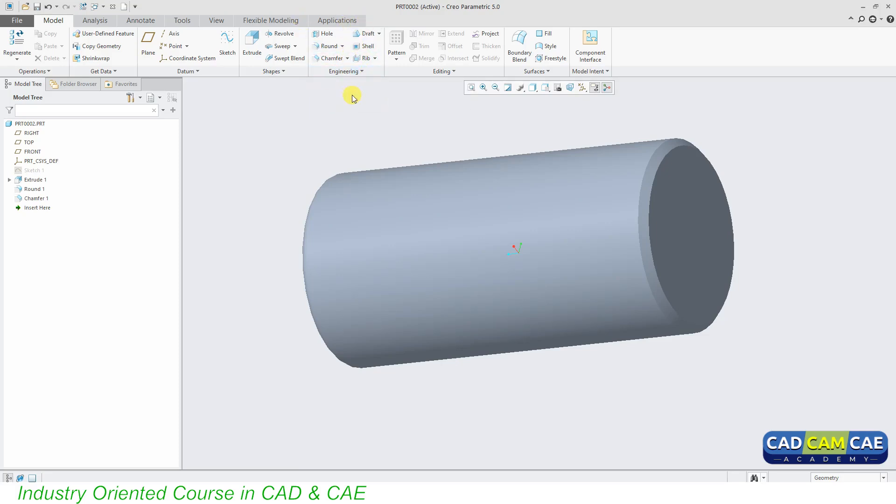
Examine the available additional editing, pattern, surface and model intent commands
left_click(454, 71)
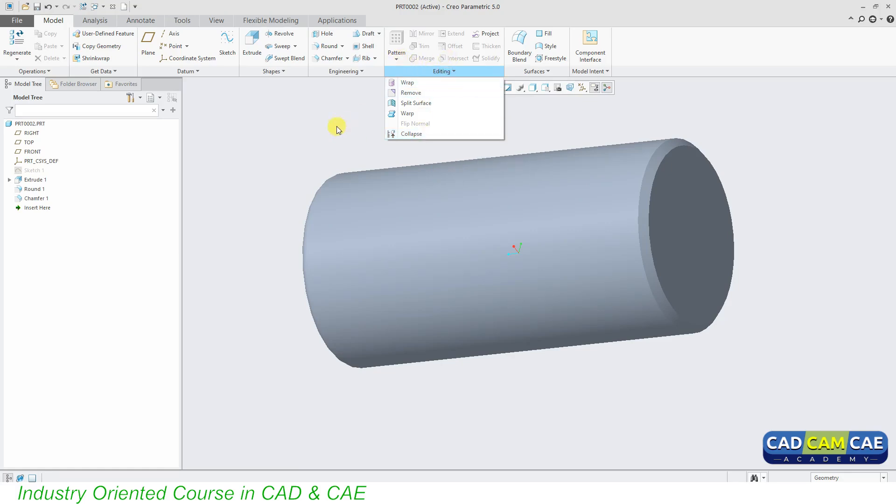
left_click(342, 115)
left_click(399, 58)
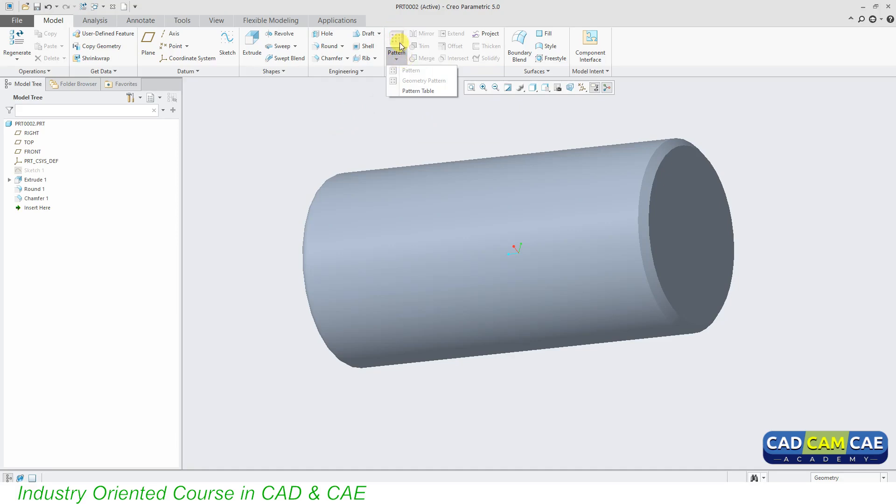
left_click(393, 133)
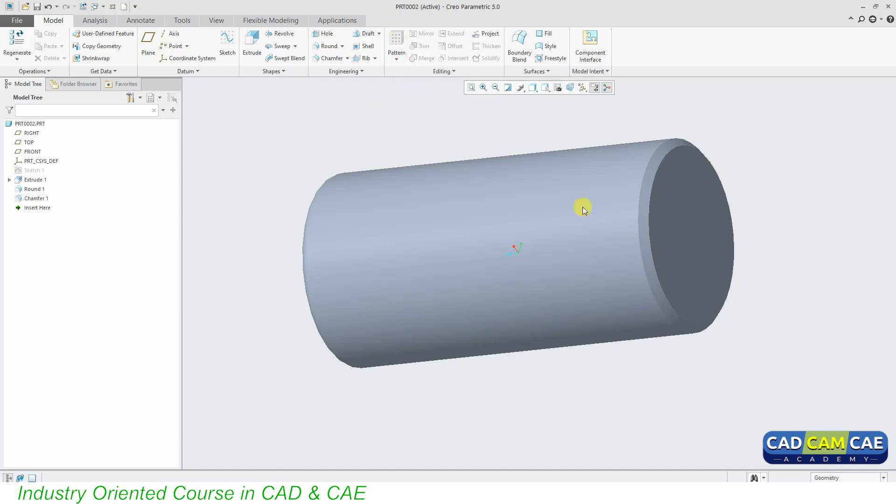
middle_click_drag(636, 254, 592, 262)
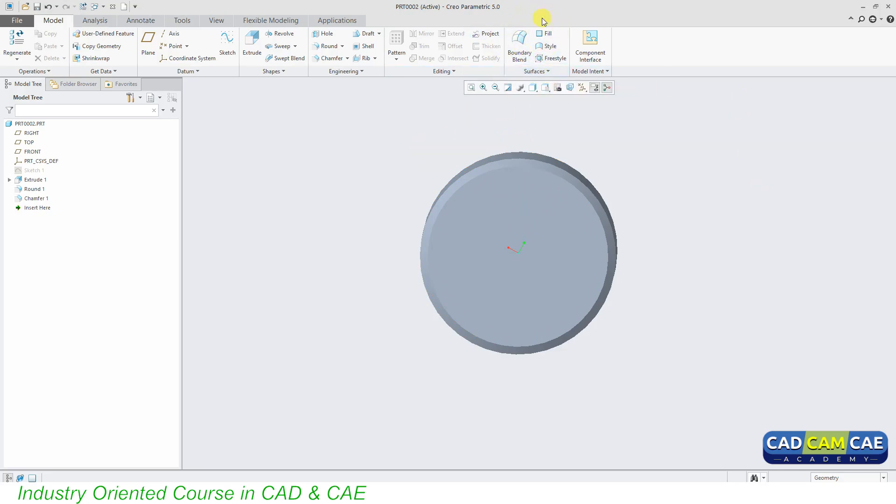
left_click(547, 73)
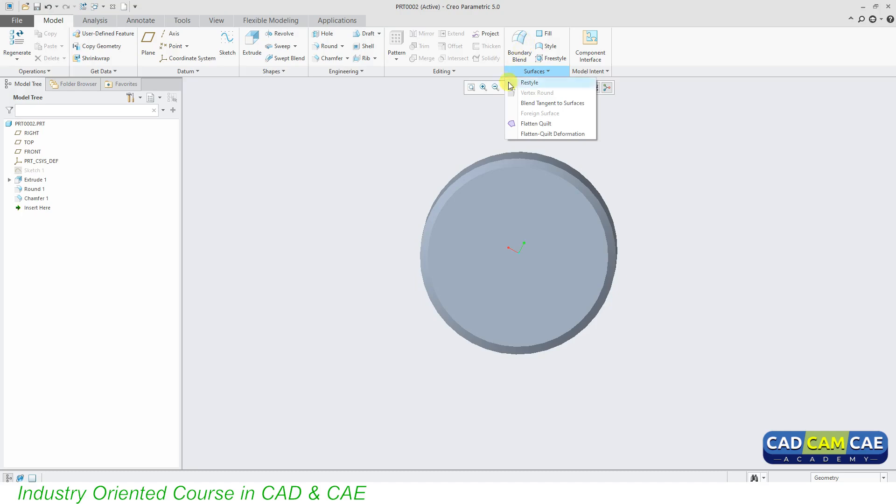
left_click(483, 117)
left_click(591, 72)
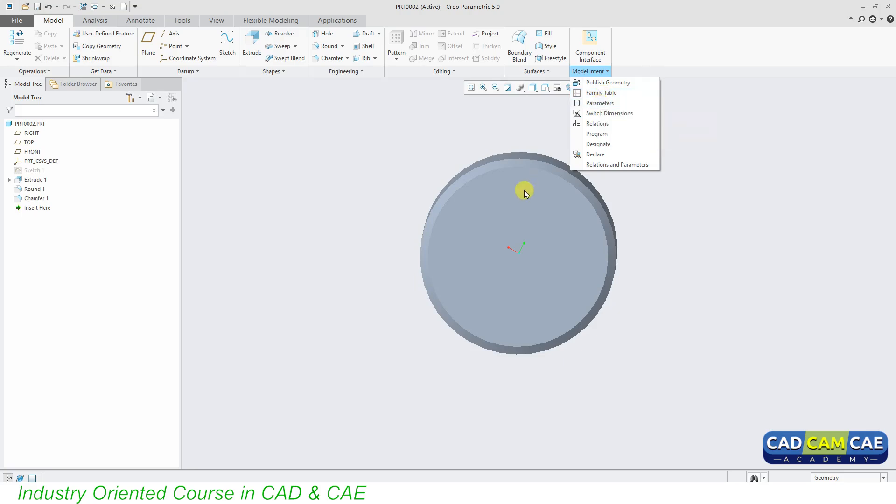
left_click(531, 222)
Open the part's Relations editor, examine its file, insertion and parameter options, and close it without adding a relation
key("ctrl+d")
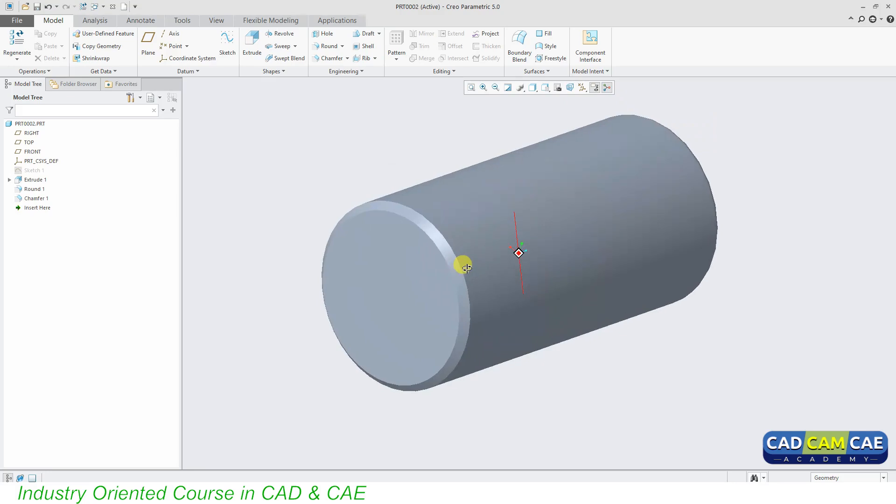
left_click(536, 208)
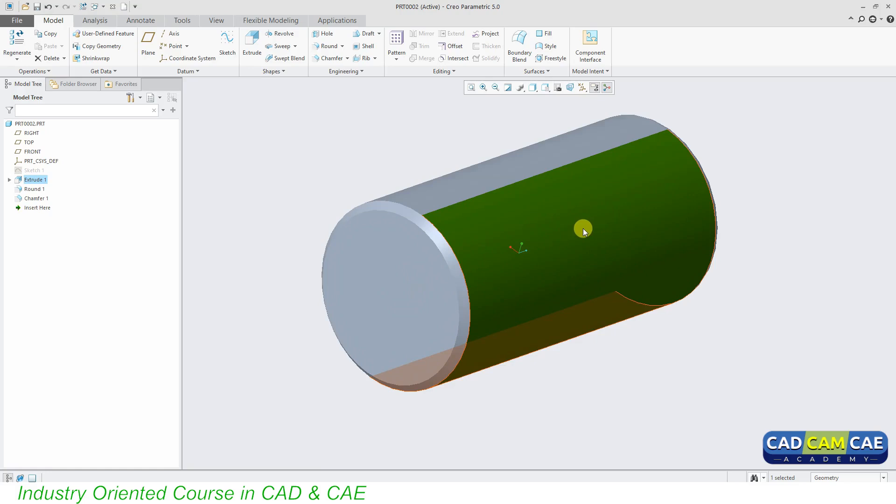
scroll(570, 231, "up", 2)
mouse_move(569, 232)
middle_mouse_down()
mouse_move(556, 234)
mouse_move(560, 226)
middle_mouse_up()
left_click(597, 72)
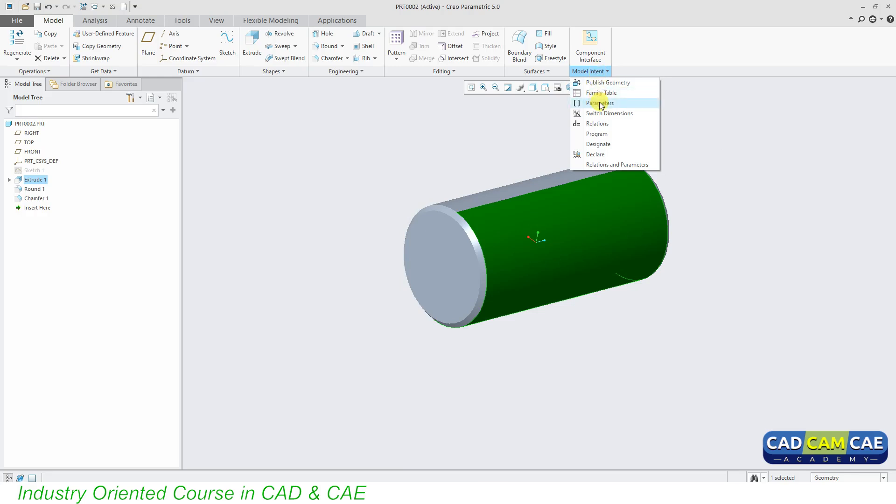
left_click(606, 126)
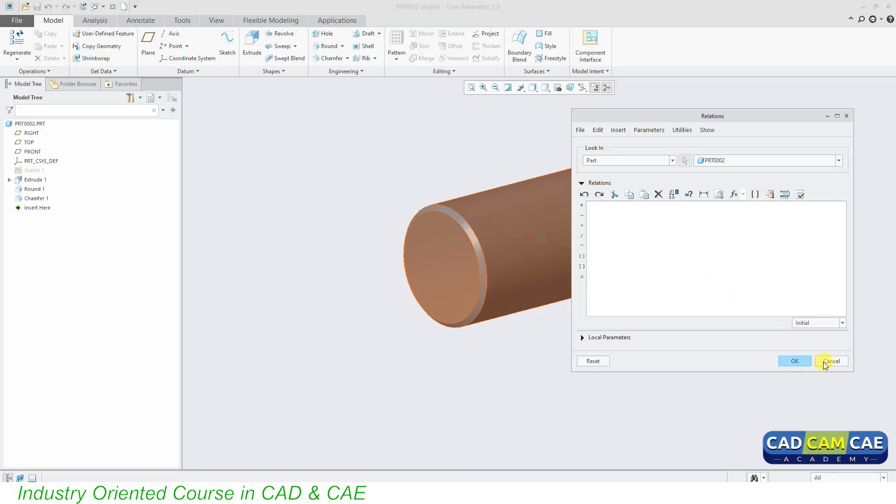
left_click(580, 130)
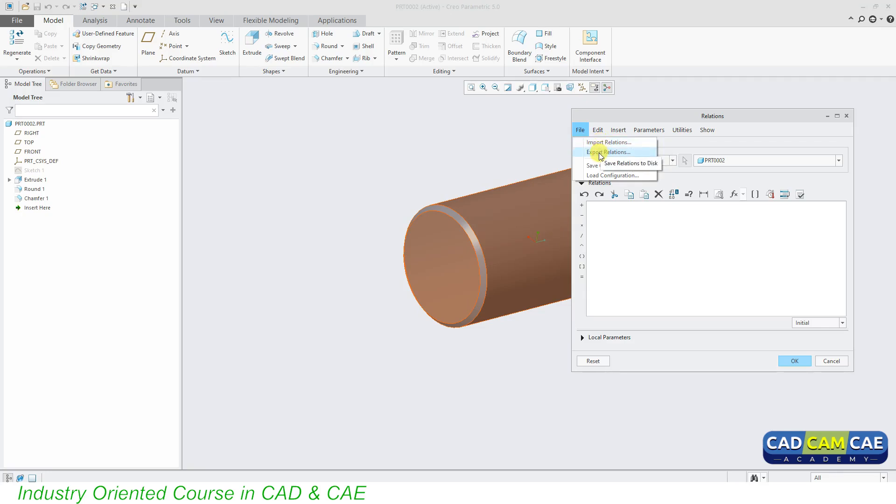
left_click(601, 212)
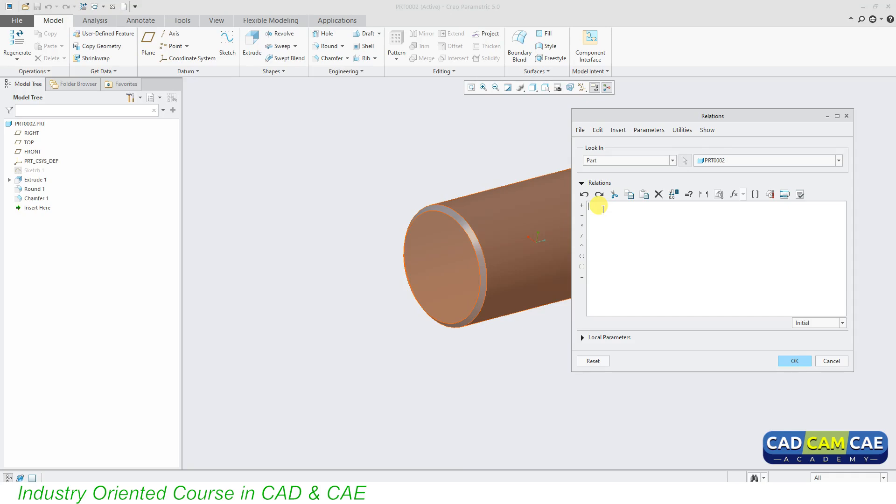
left_click(598, 129)
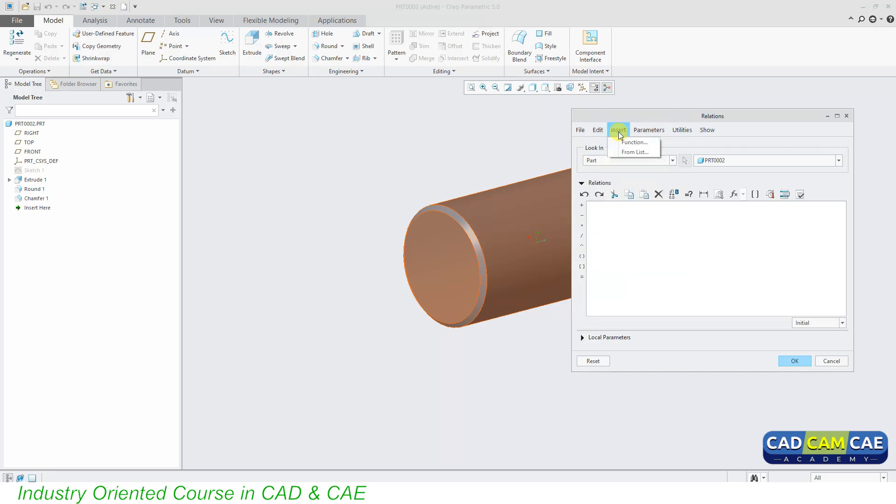
mouse_move(647, 131)
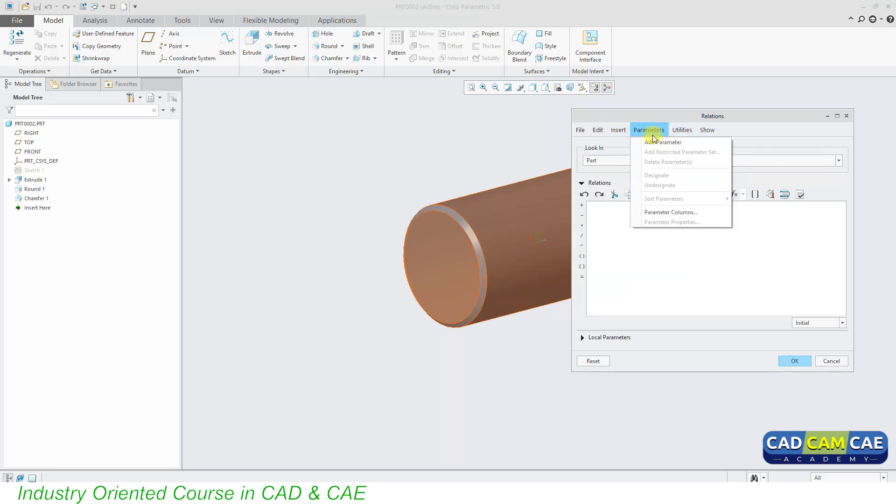
mouse_move(582, 132)
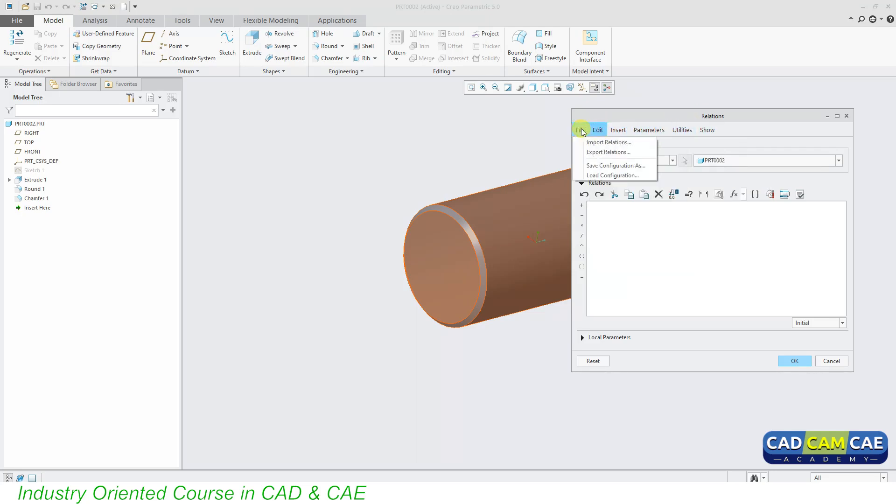
left_click(599, 219)
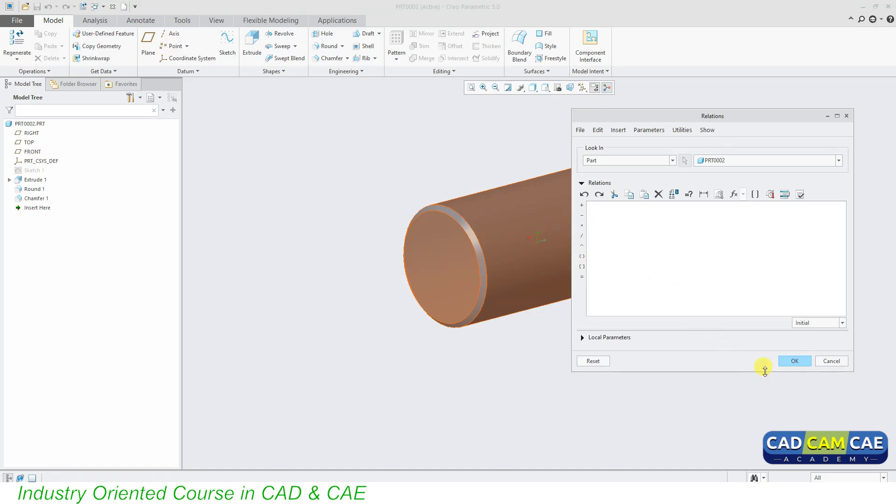
left_click(791, 362)
left_click(508, 146)
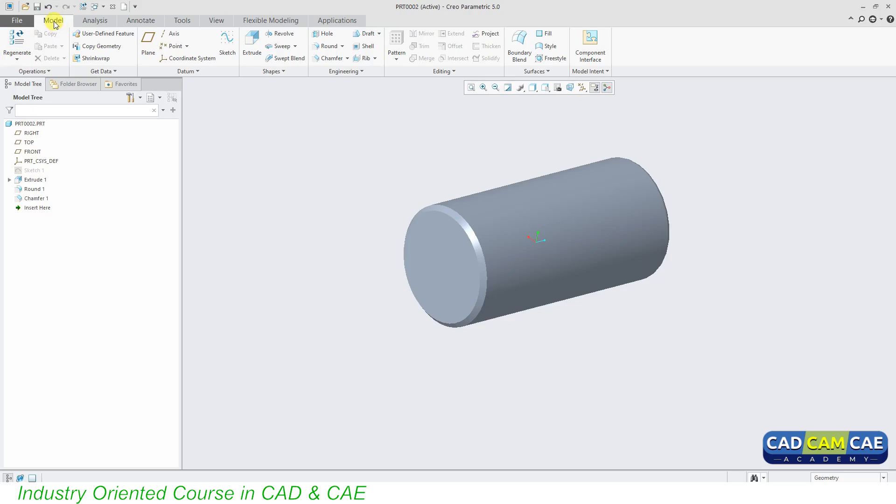
Regenerate the part and look over the other regeneration options, including Auto Regenerate, without changing them
left_click(18, 60)
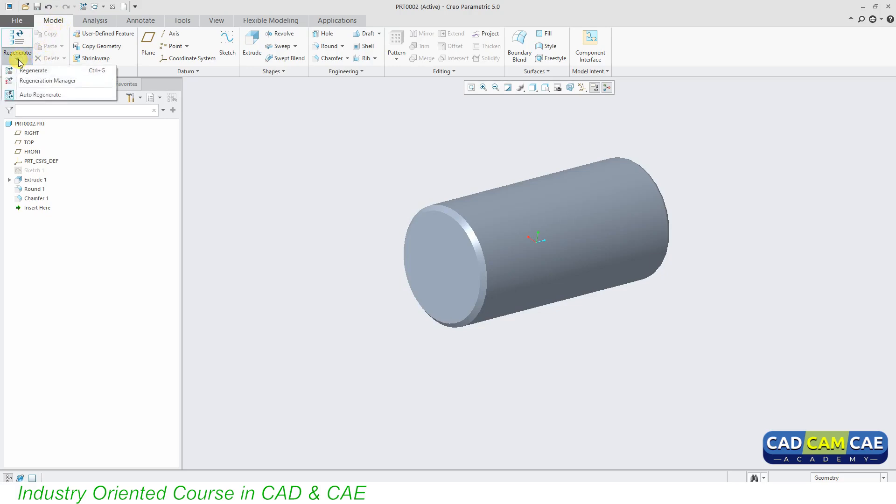
left_click(31, 71)
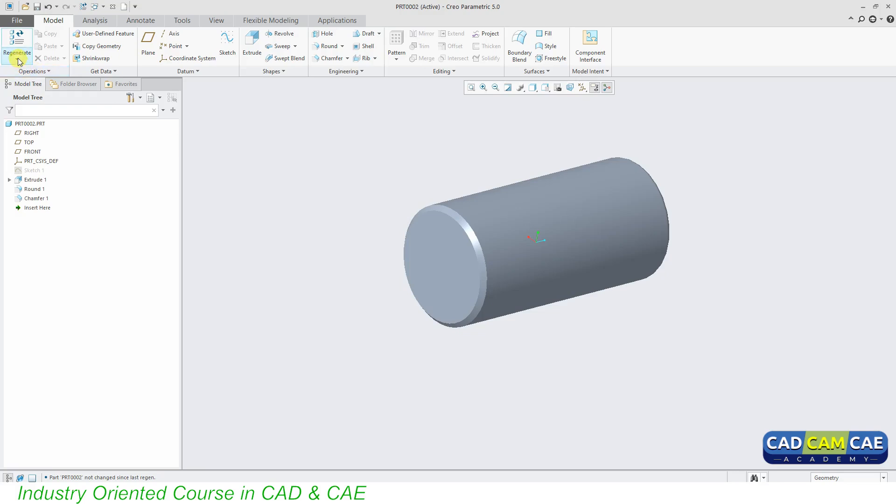
left_click(18, 59)
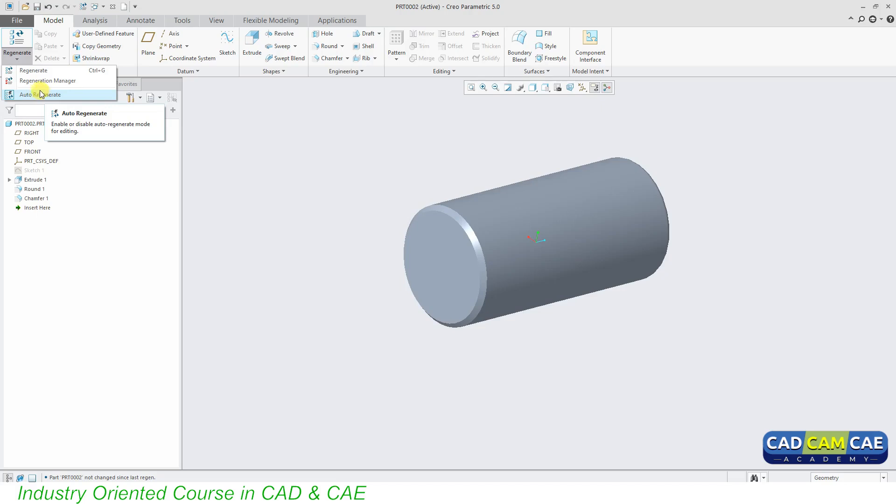
left_click(268, 163)
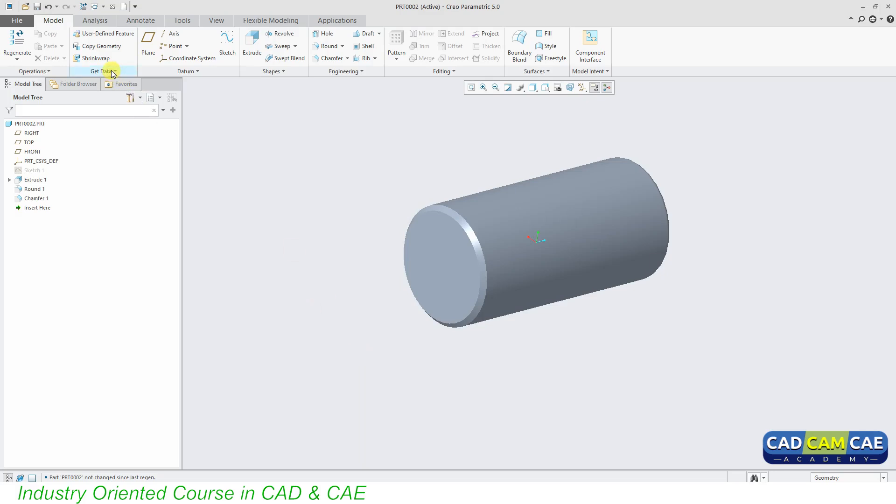
Examine the data import commands, including the User-Defined Feature file browser and the additional Get Data options, without bringing anything in
left_click(99, 36)
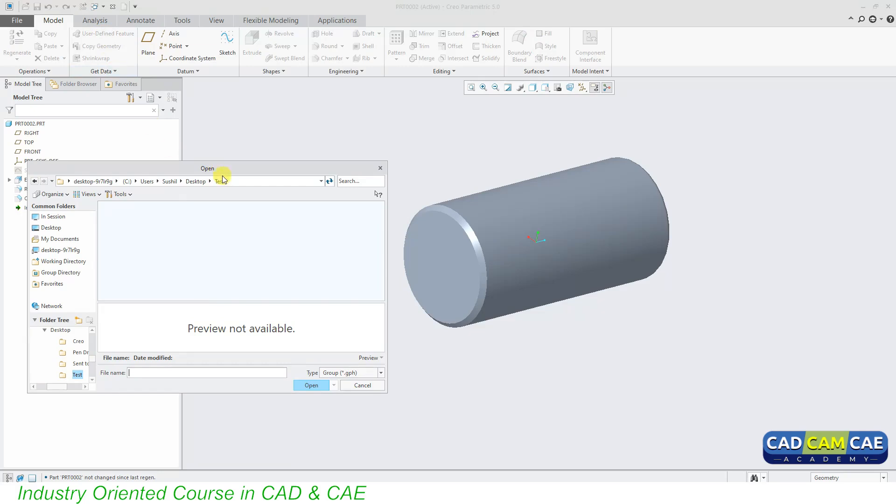
left_click_drag(254, 166, 308, 156)
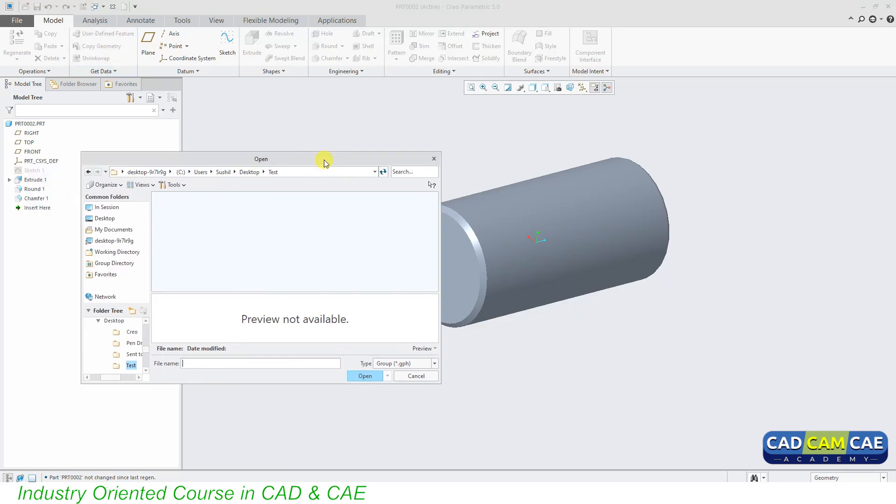
left_click(434, 159)
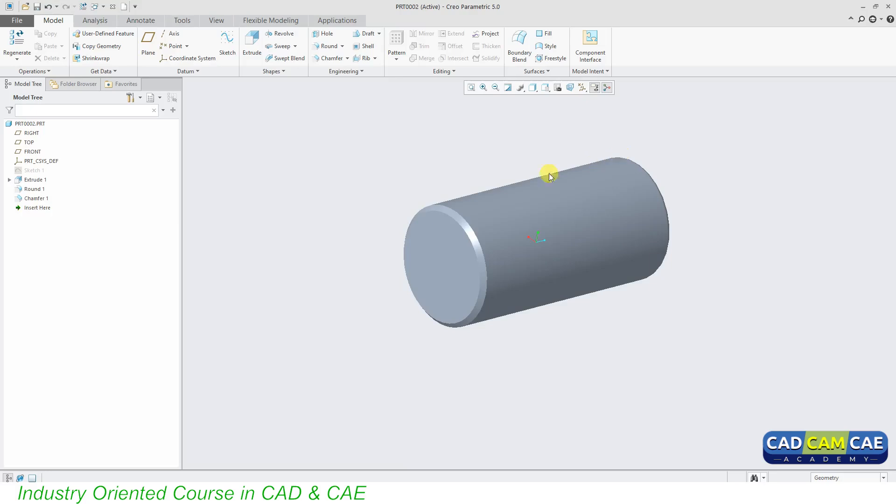
middle_click_drag(506, 237, 364, 205, "shift")
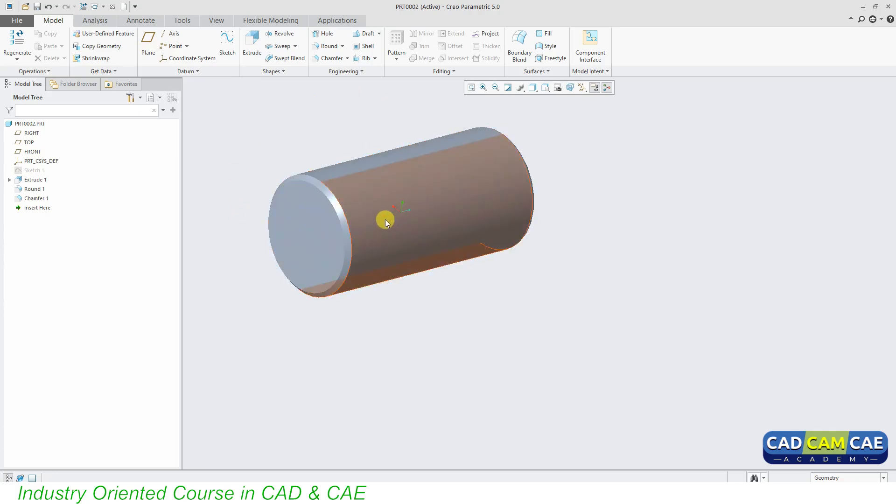
middle_click_drag(384, 220, 444, 234, "shift")
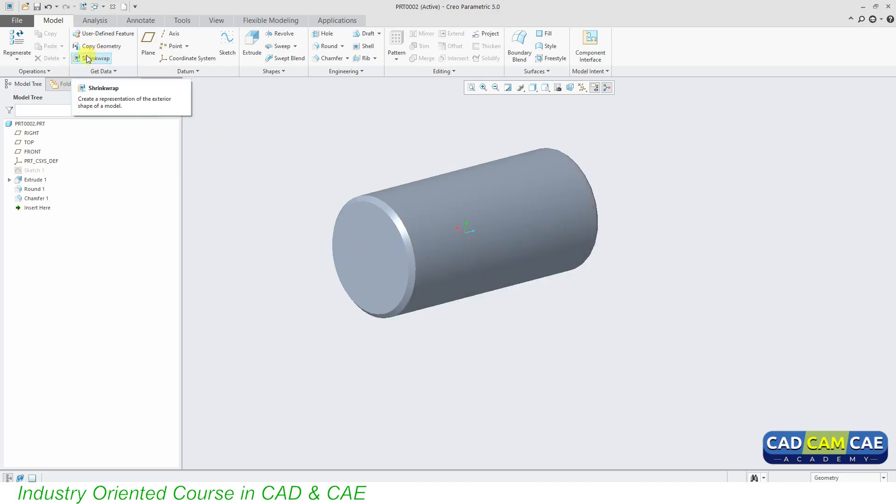
left_click(106, 73)
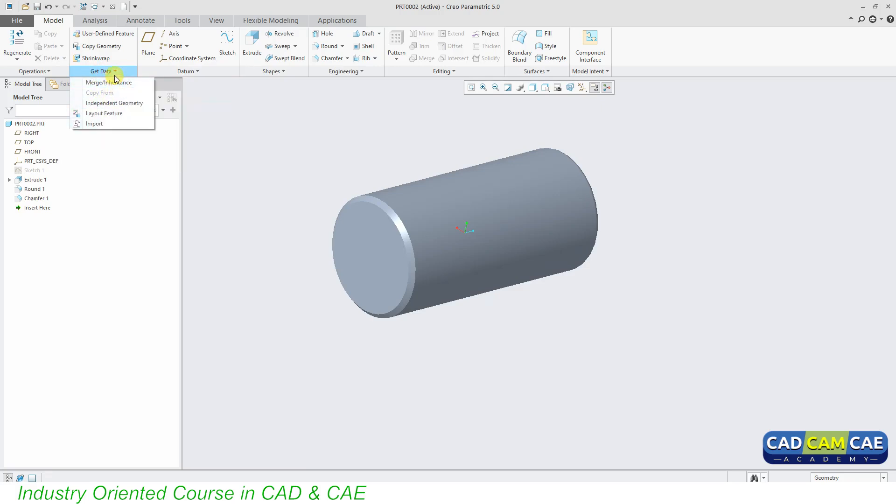
left_click(231, 116)
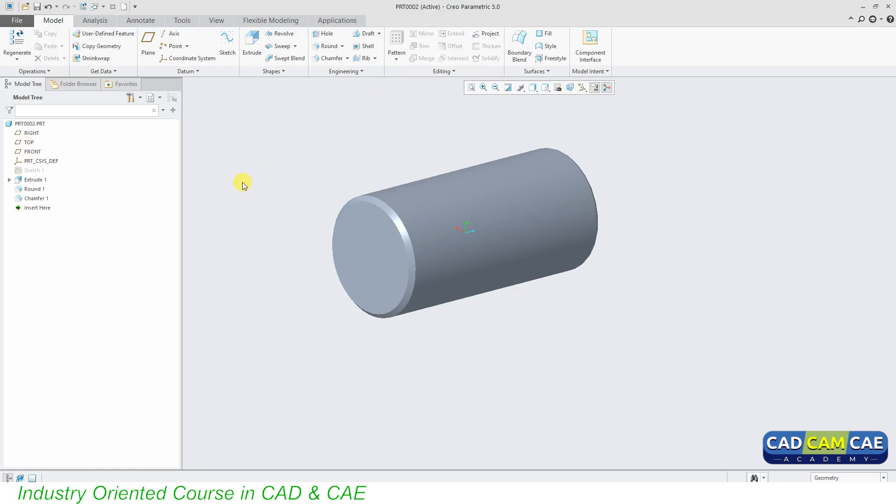
Inspect the RIGHT, TOP and FRONT datum planes together with the PRT_CSYS_DEF coordinate system by selecting them in the model tree
scroll(240, 180, "up", 2)
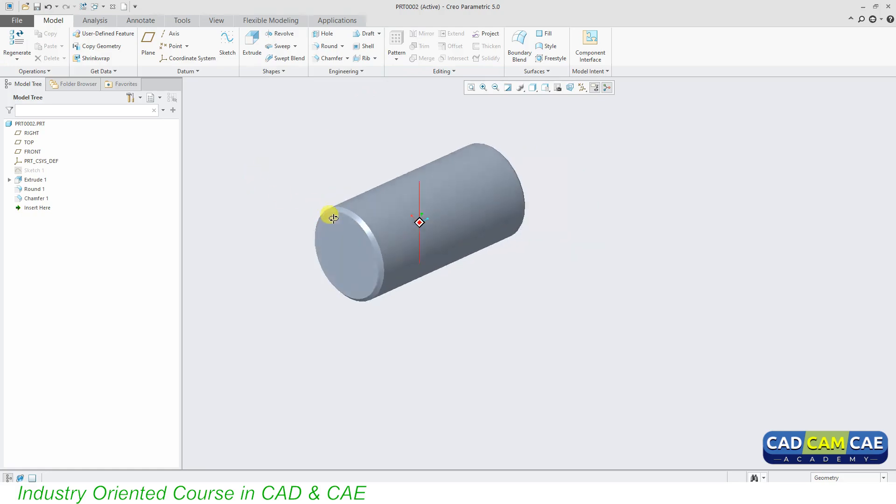
left_click(32, 133)
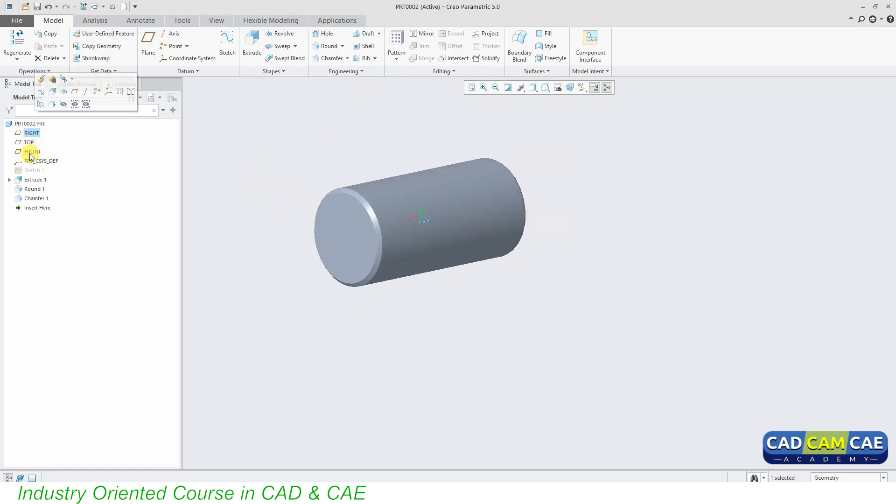
left_click(32, 152, "shift")
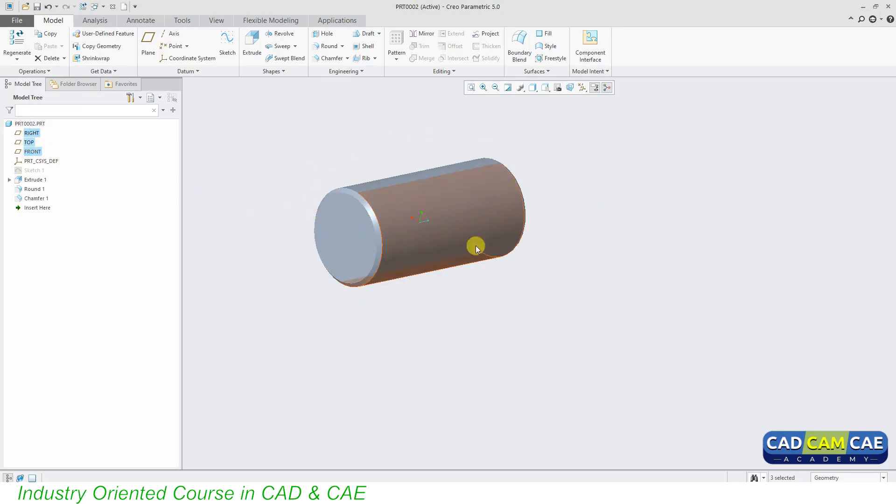
middle_click_drag(398, 226, 429, 224, "shift")
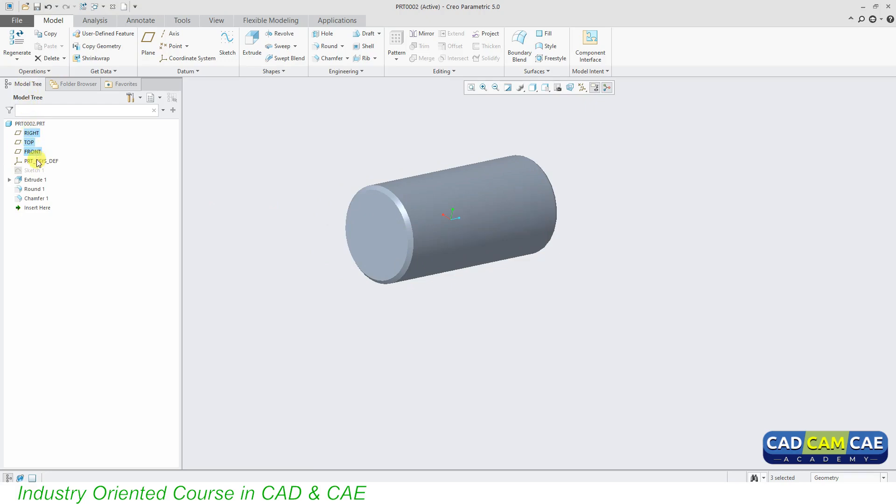
left_click(31, 133)
left_click(32, 152, "shift")
left_click(37, 161, "shift")
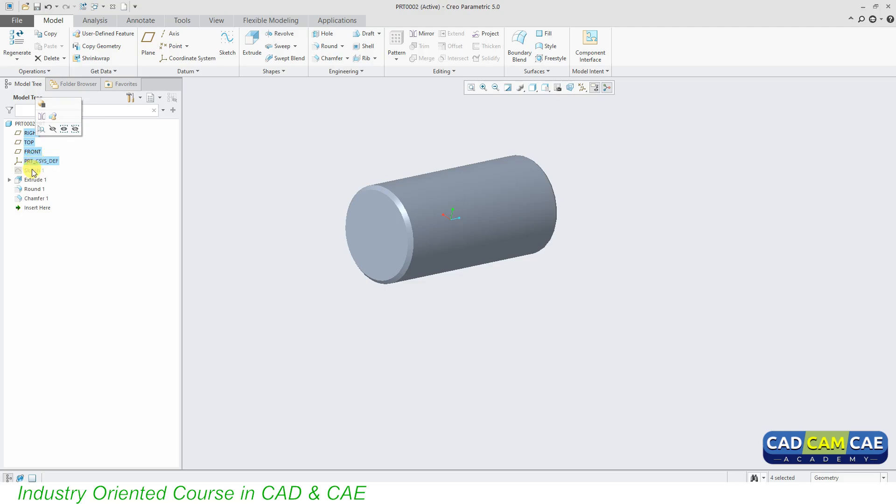
Highlight Sketch 1, Extrude 1, Round 1 and Chamfer 1 one by one on the model, expanding Extrude 1 to view its sketch
left_click(33, 171)
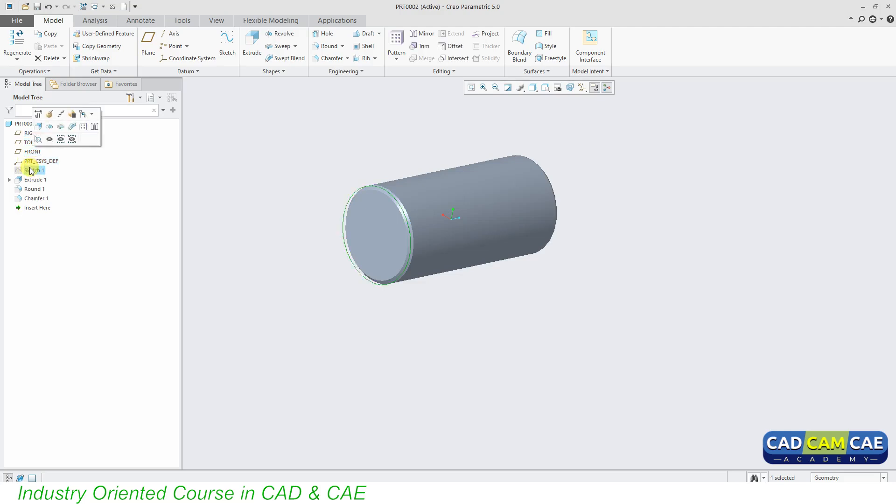
mouse_move(379, 201)
middle_mouse_down()
mouse_move(340, 237)
mouse_move(356, 255)
mouse_move(366, 223)
middle_mouse_up()
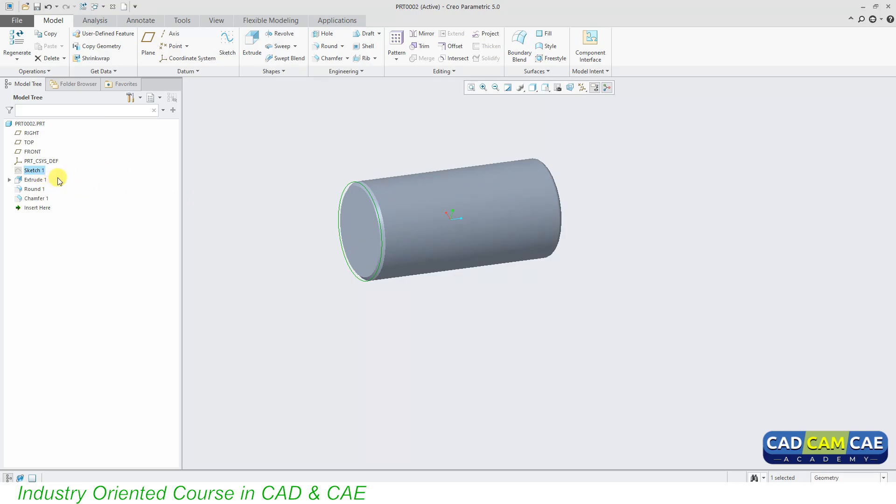
left_click(33, 182)
left_click(9, 180)
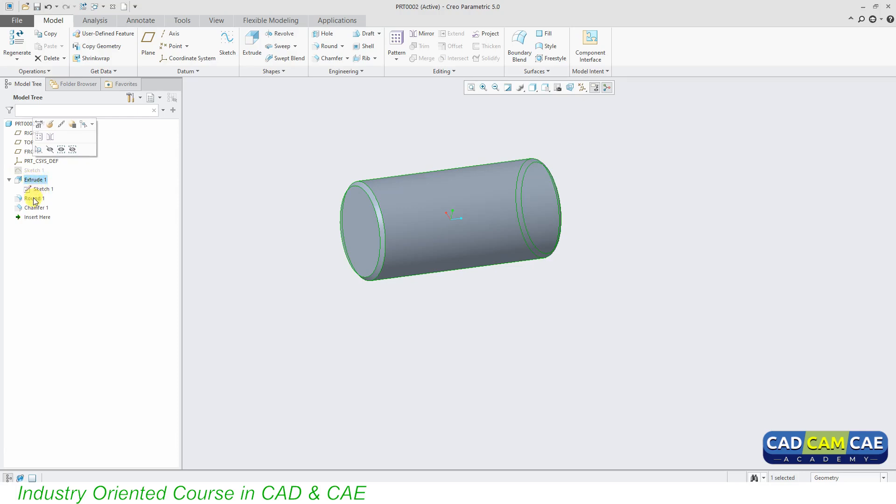
left_click(33, 200)
left_click(35, 208)
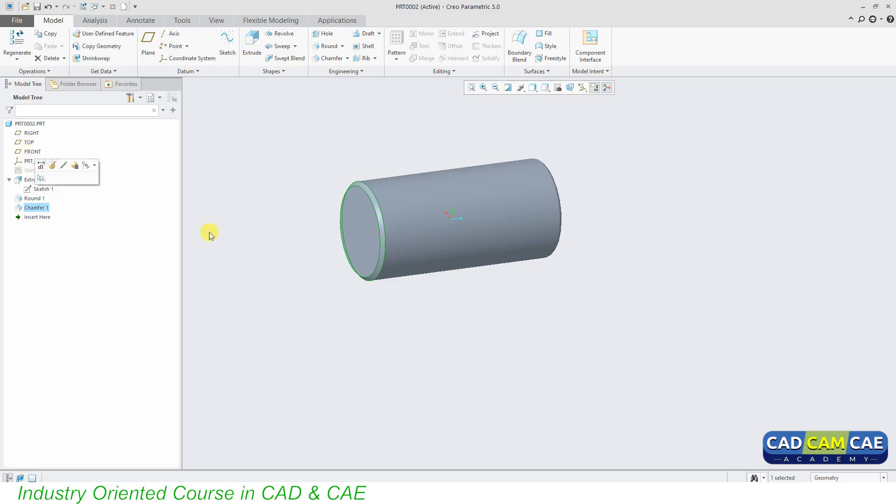
left_click(302, 235)
middle_click_drag(436, 246, 424, 252)
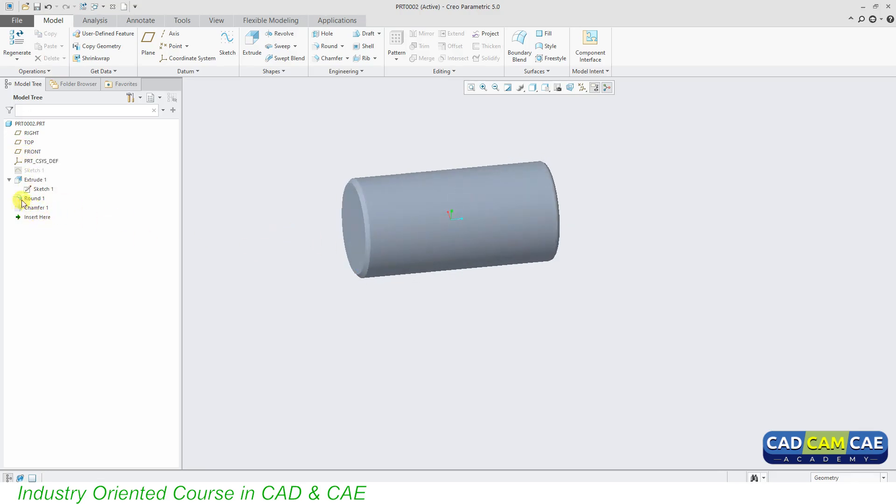
Roll the model back to before Extrude 1, and bring the insertion point forward to directly after Extrude 1
left_click_drag(31, 219, 31, 175)
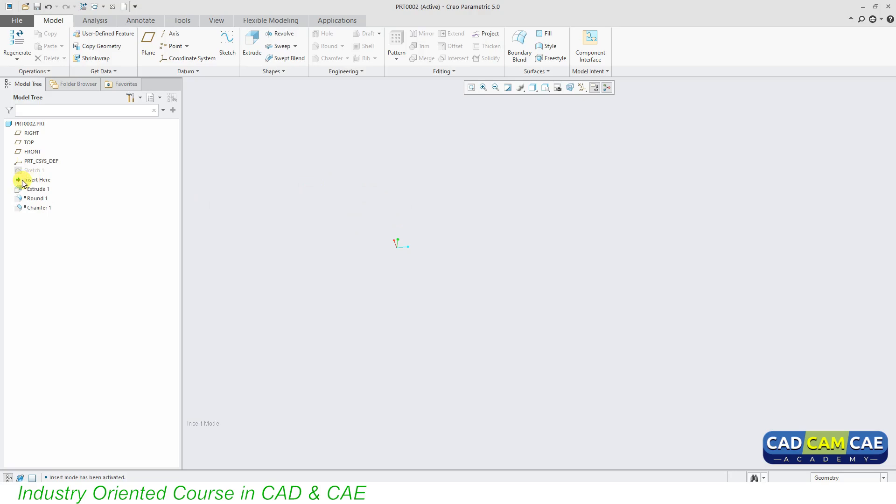
left_click_drag(30, 179, 31, 191)
scroll(260, 223, "up", 3)
mouse_move(299, 240)
middle_mouse_down()
mouse_move(364, 270)
mouse_move(333, 242)
mouse_move(379, 247)
middle_mouse_up()
scroll(353, 221, "down", 2)
scroll(353, 224, "down", 2)
scroll(335, 238, "up", 3)
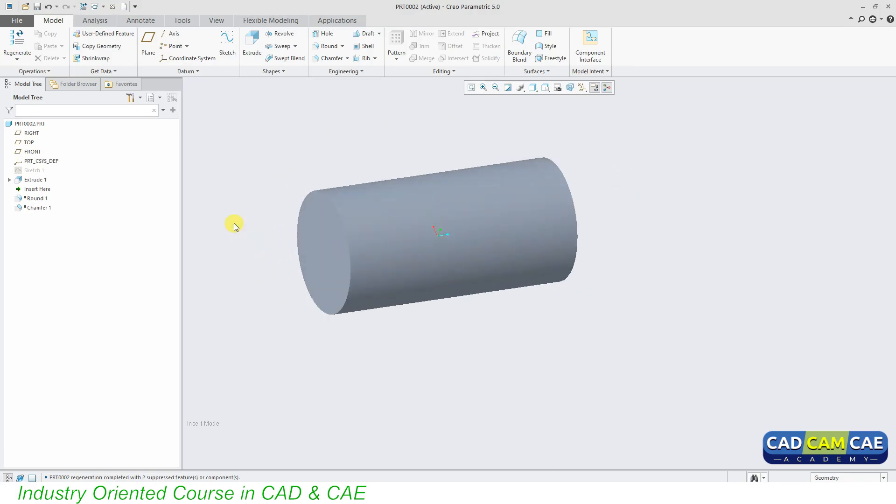
middle_click_drag(304, 248, 330, 260, "shift")
Return the insertion point to the end of the feature list, after Chamfer 1, and inspect both cylinder ends
left_click_drag(28, 190, 26, 209)
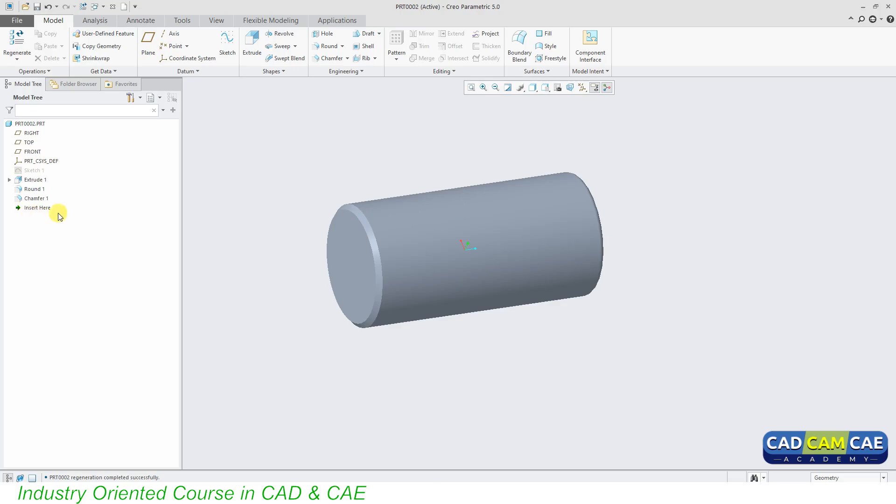
mouse_move(365, 262)
middle_mouse_down()
mouse_move(452, 254)
mouse_move(388, 253)
mouse_move(412, 253)
middle_mouse_up()
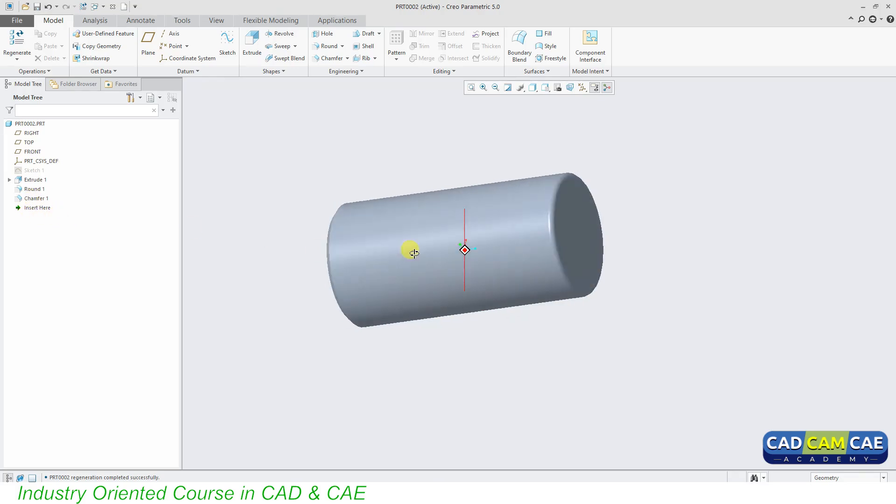
scroll(574, 230, "down", 3)
scroll(501, 216, "up", 4)
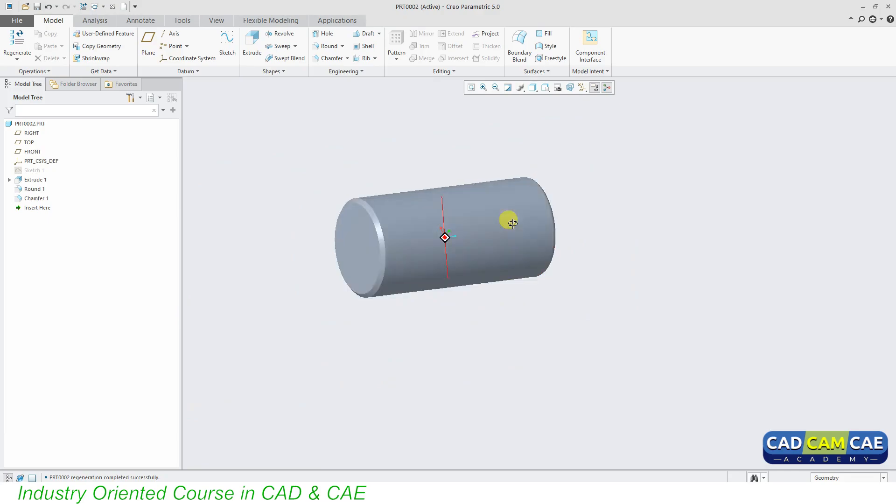